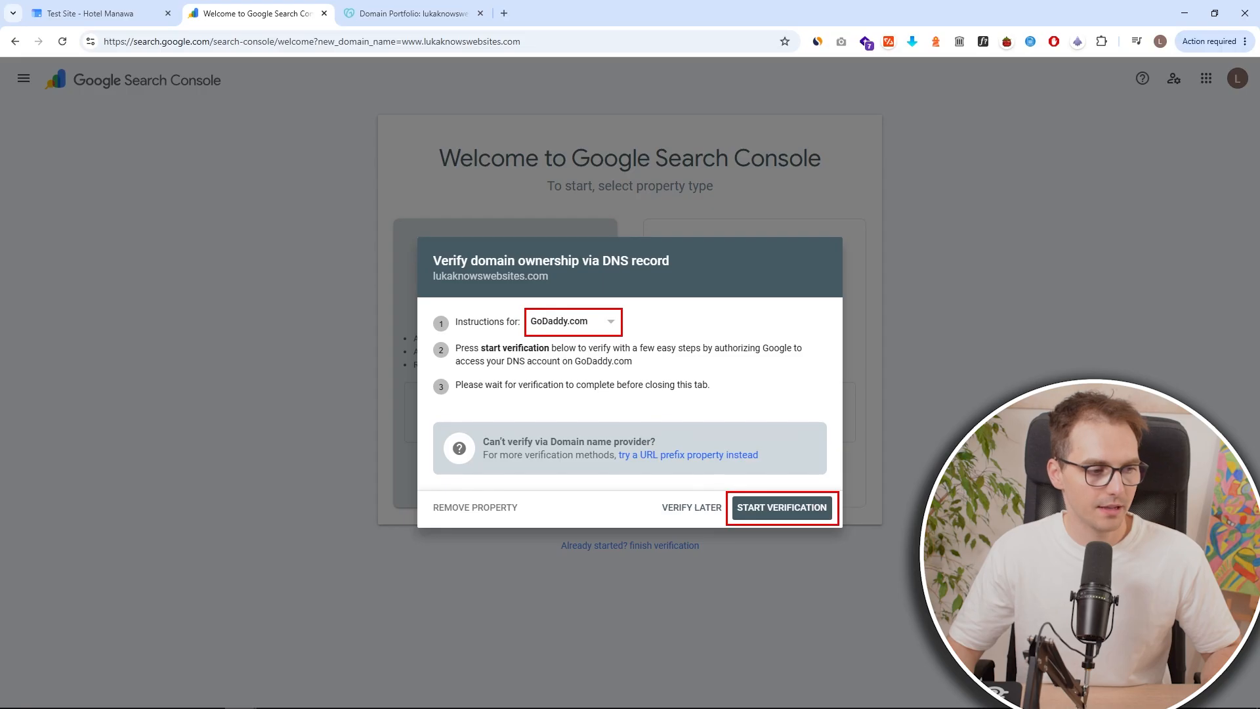
# Try to verify domain ownership automatically by connecting GoDaddy to Google, then dismiss the result dialog.
pyautogui.click(814, 513)
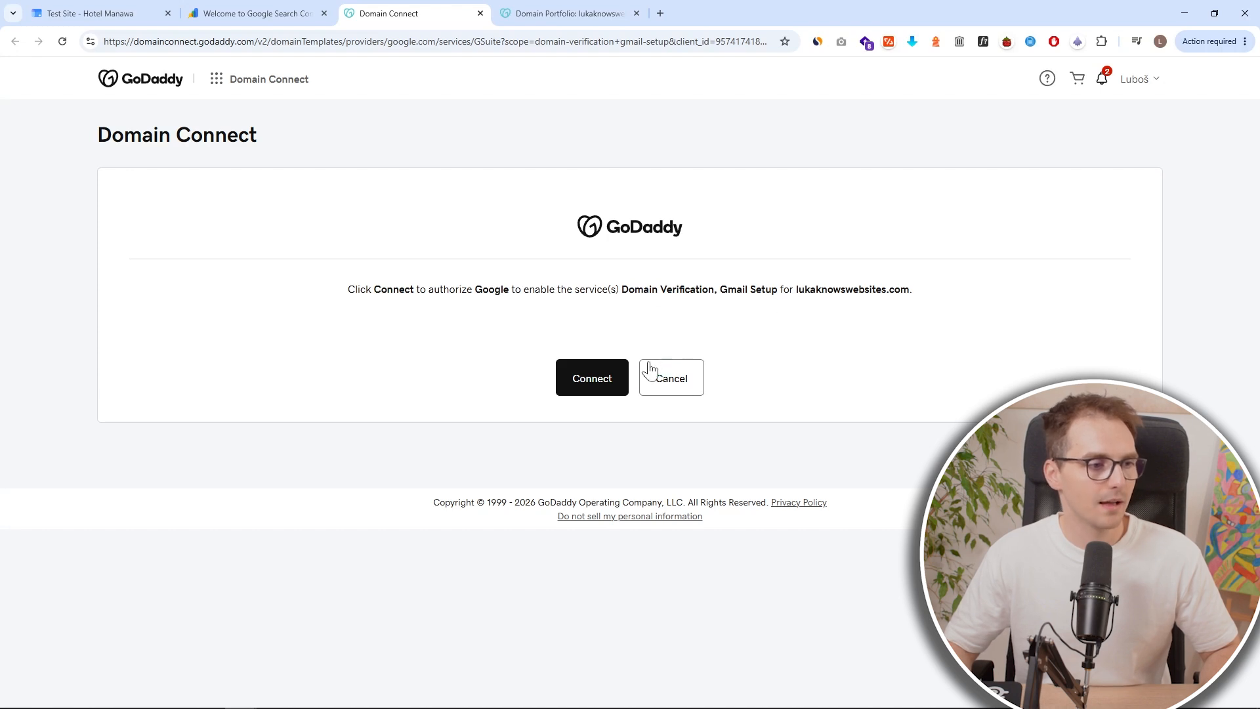
pyautogui.click(603, 392)
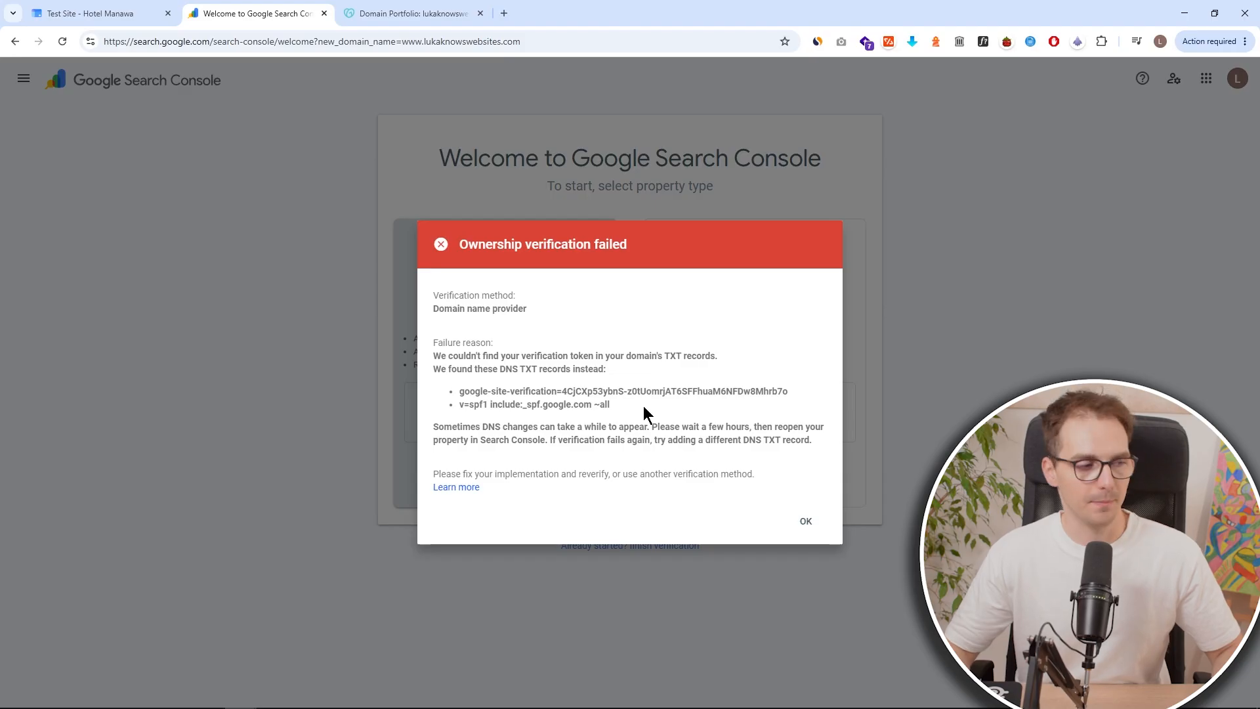
pyautogui.moveTo(609, 405); pyautogui.dragTo(460, 391)
pyautogui.click(806, 523)
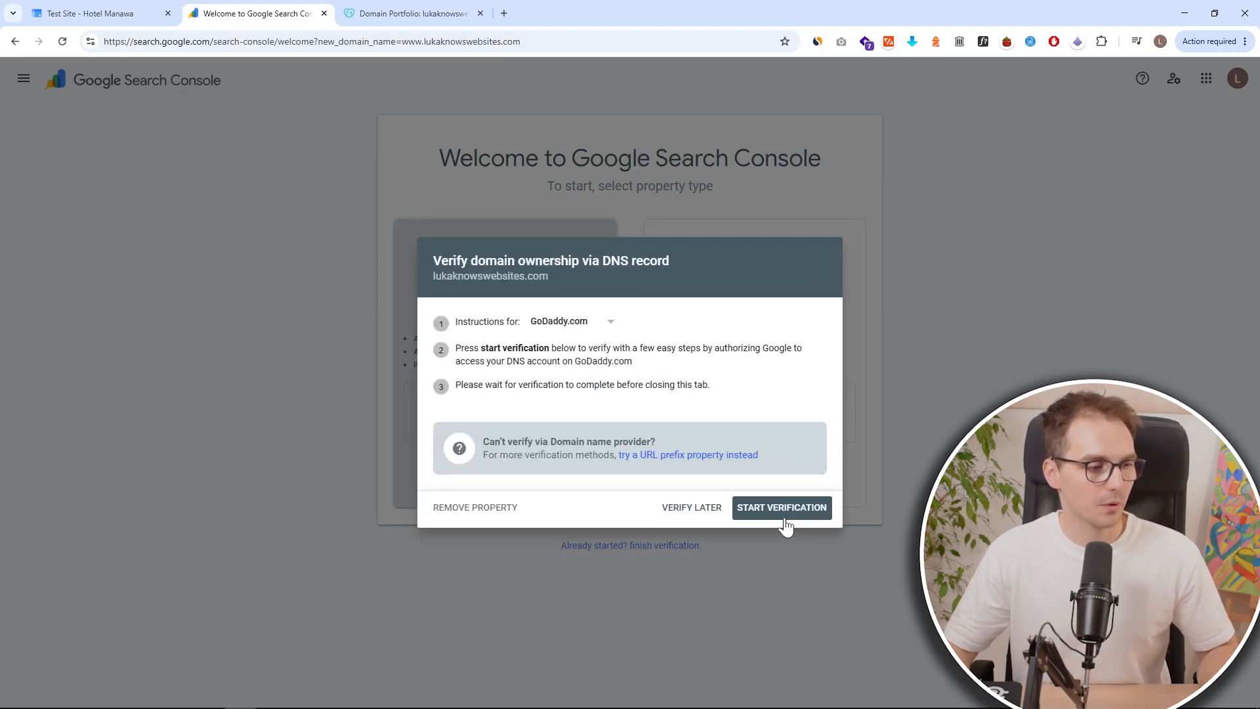
# Switch the DNS verification instructions to Any DNS provider and go to the GoDaddy domain page.
pyautogui.click(592, 325)
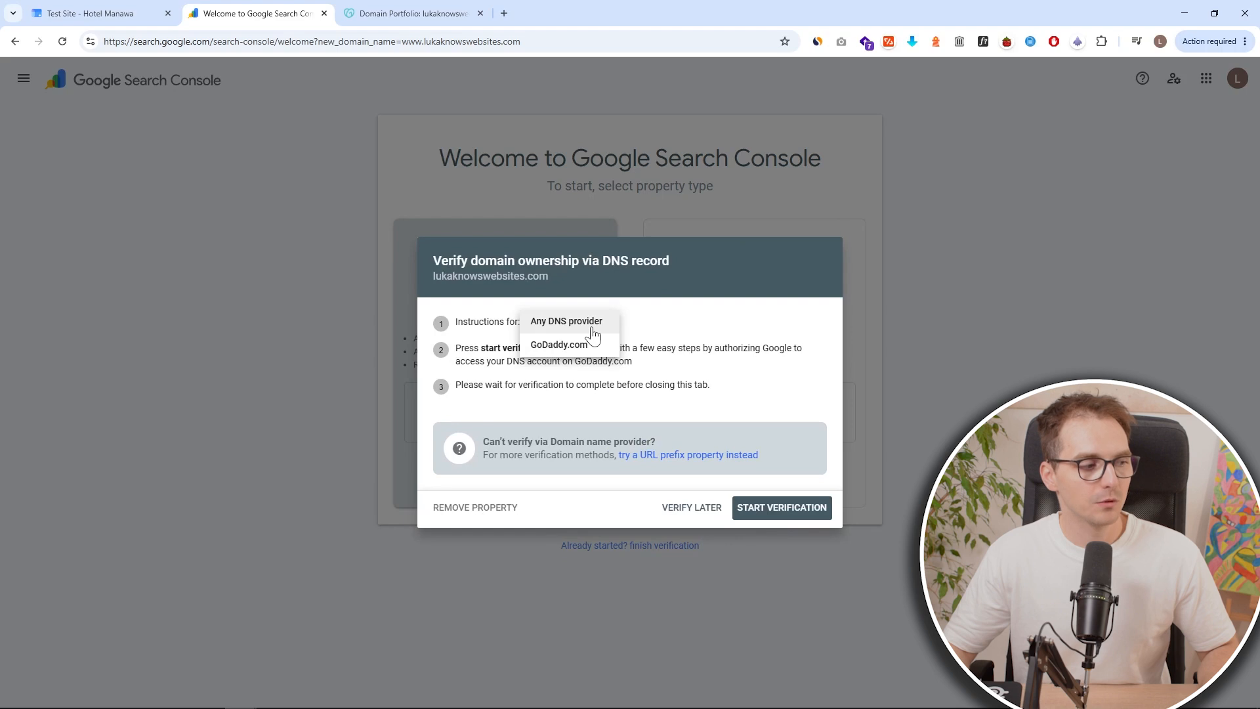
pyautogui.click(593, 328)
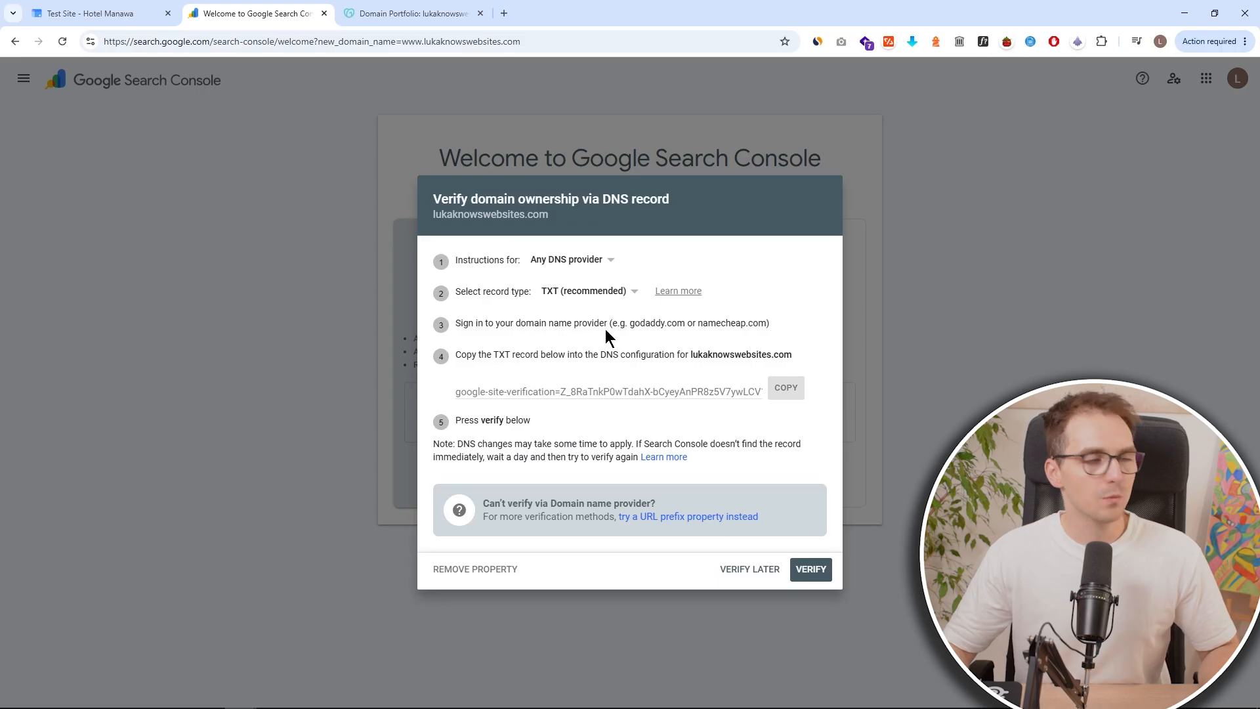
pyautogui.click(428, 15)
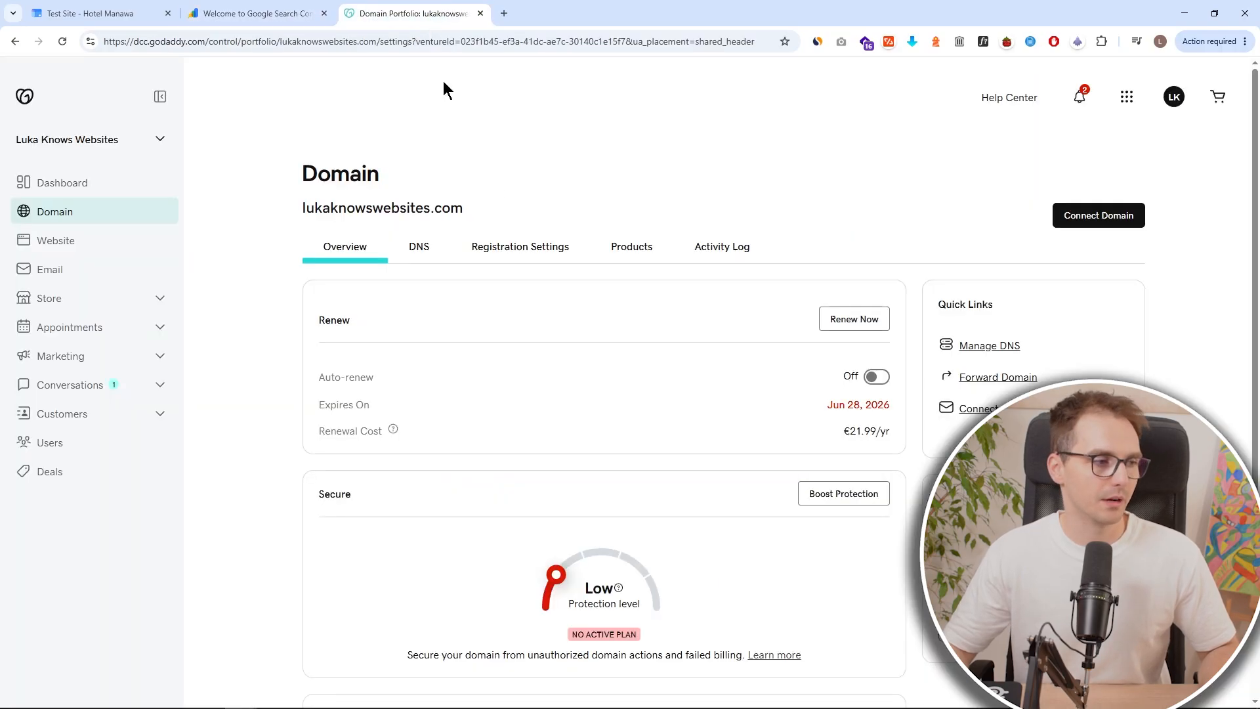
pyautogui.click(283, 19)
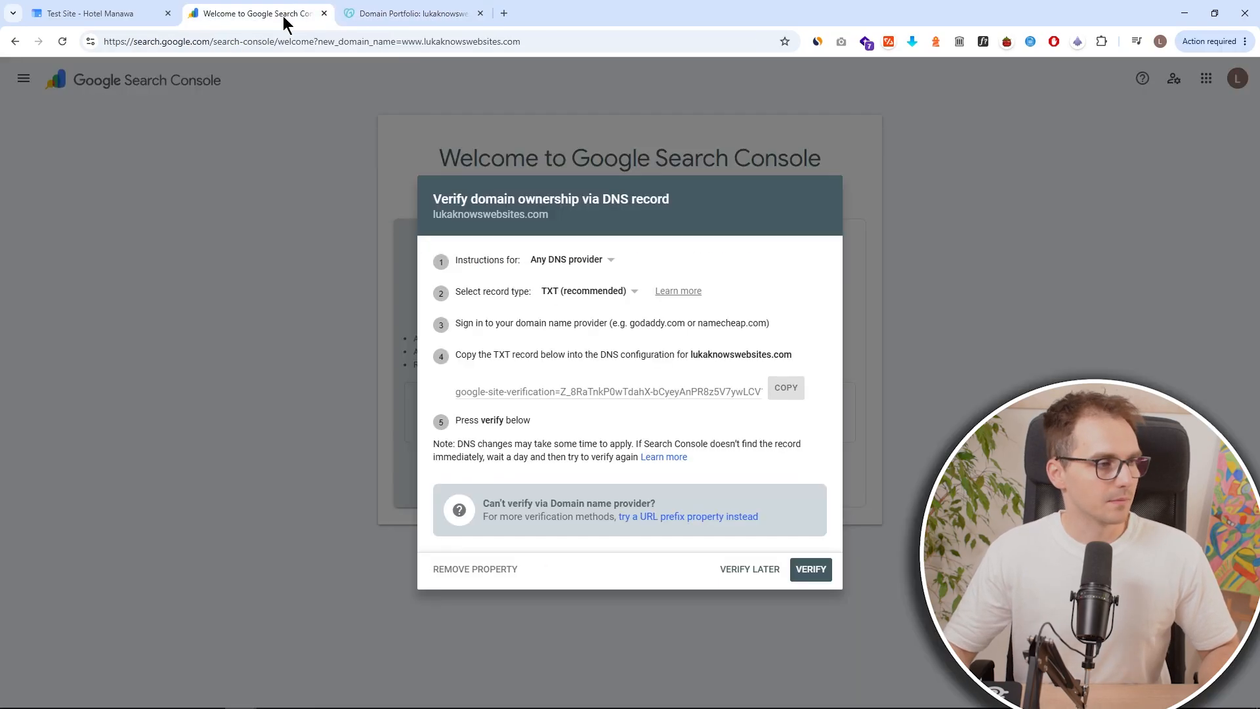
pyautogui.click(412, 13)
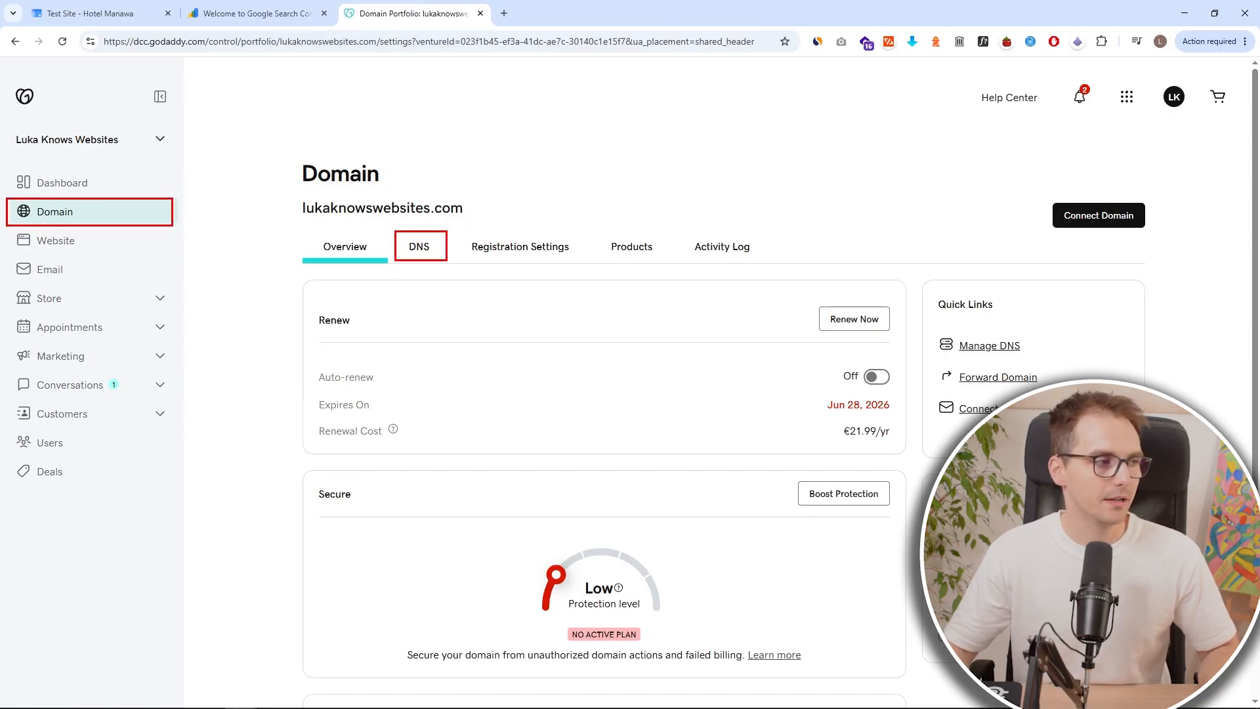
# Open the DNS records for lukaknowswebsites.com and look through the existing records.
pyautogui.click(429, 254)
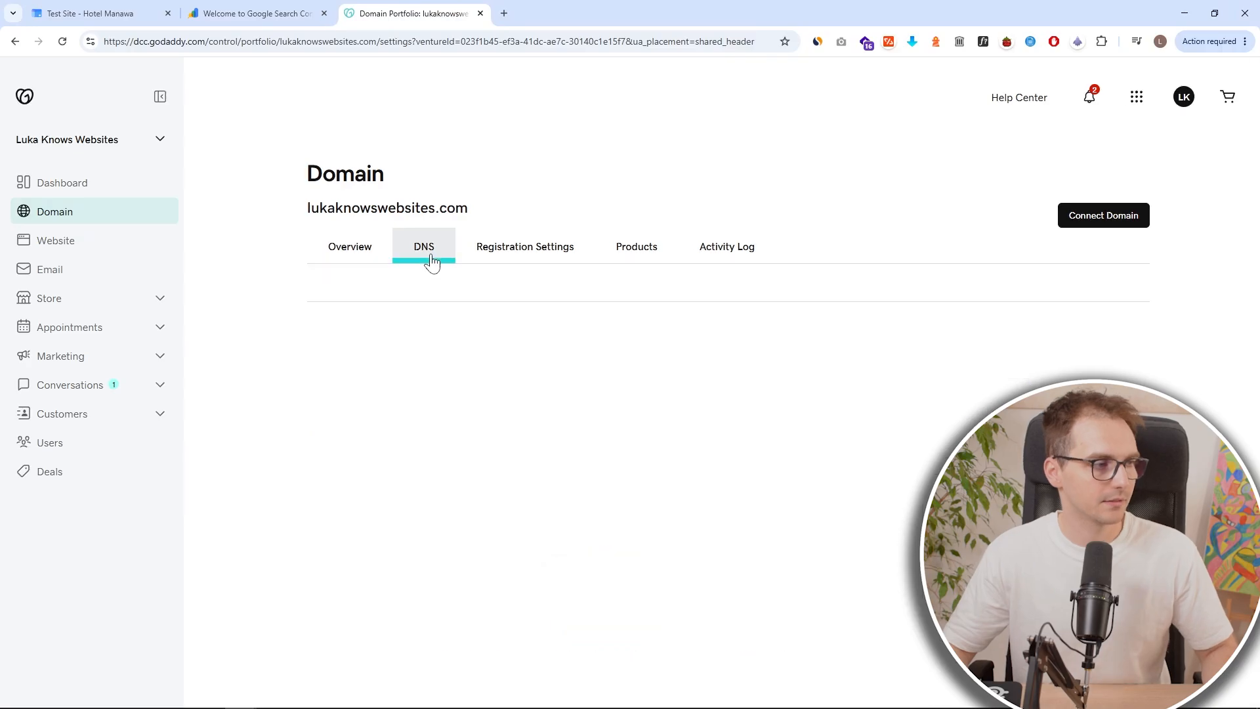
pyautogui.scroll(-7, 557, 341)
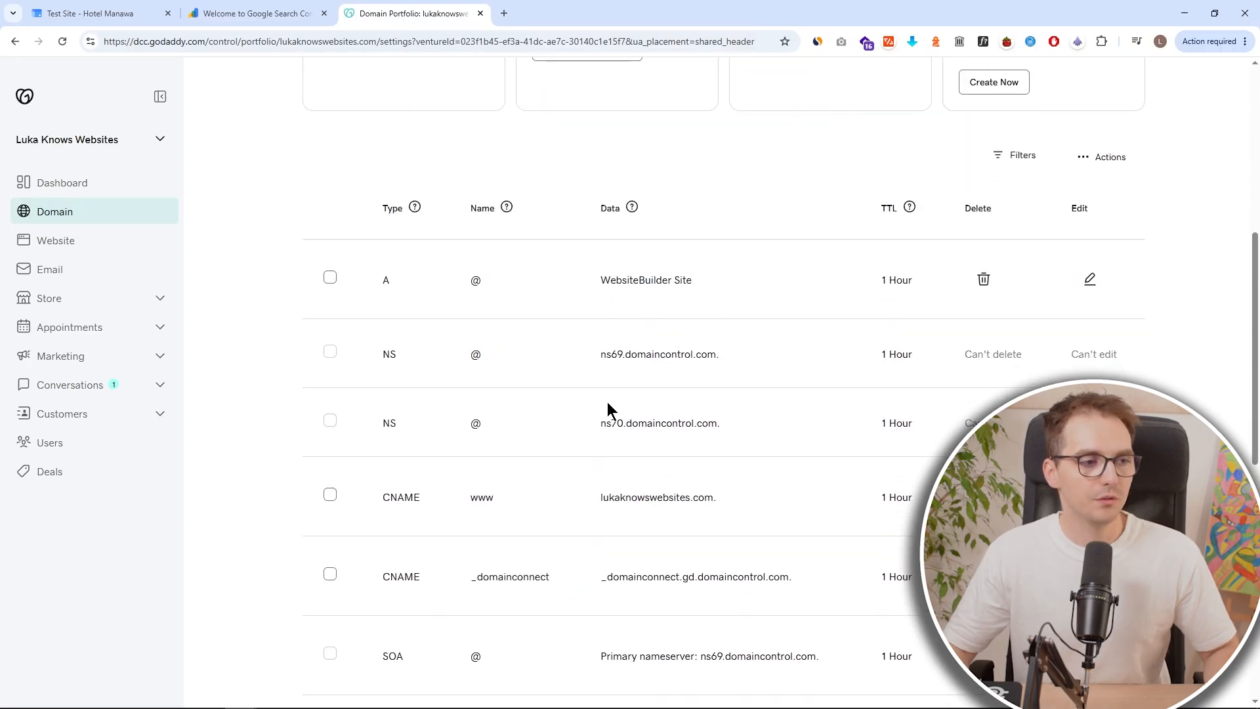
pyautogui.scroll(-1, 656, 413)
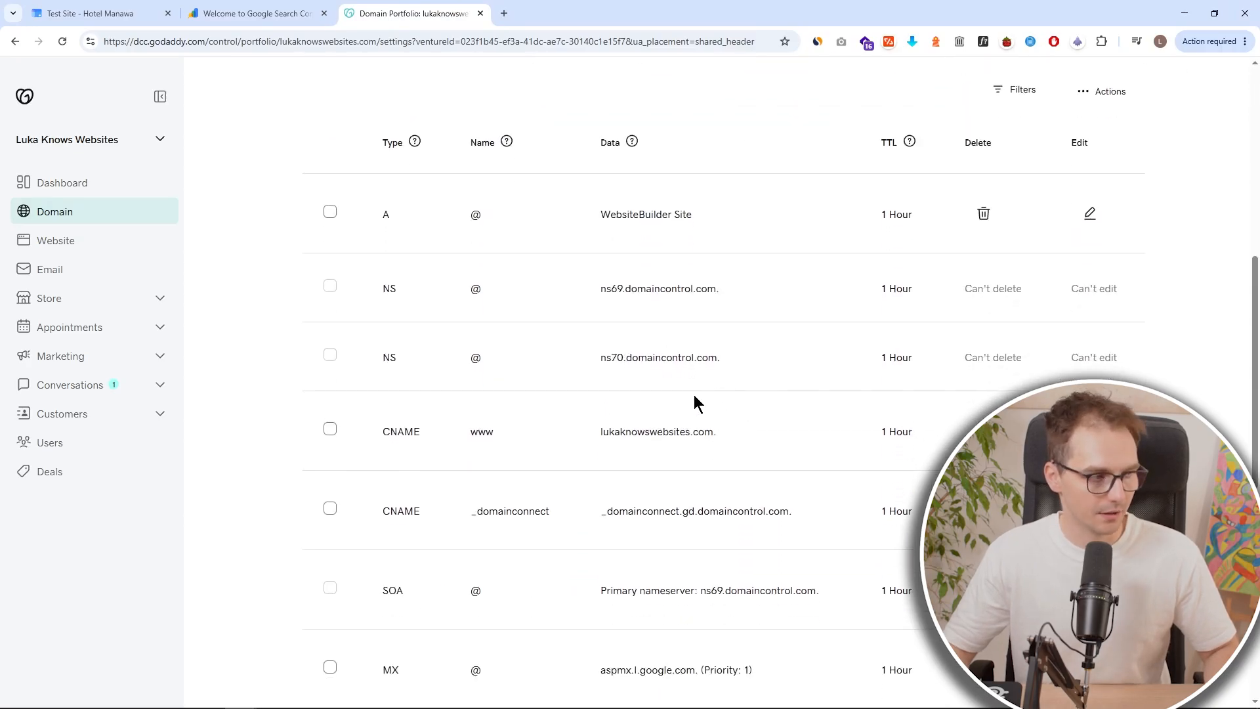
pyautogui.scroll(1, 694, 395)
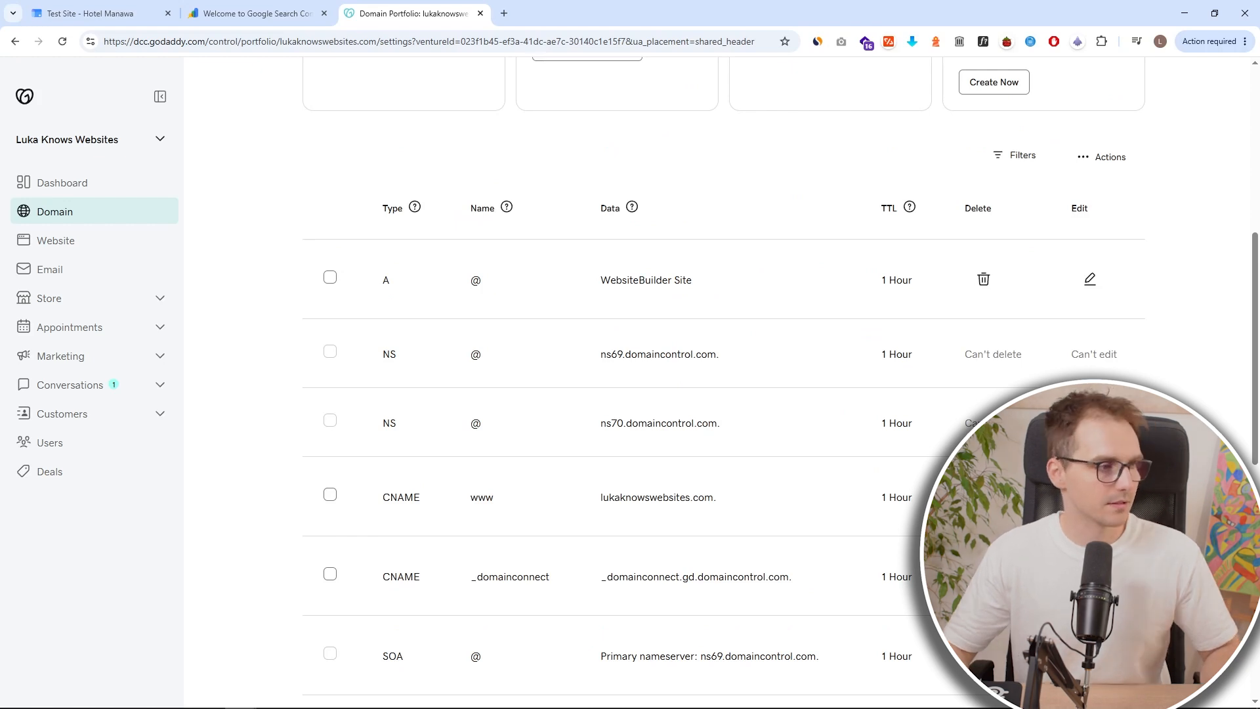
# Delete the A record for @ pointing to WebsiteBuilder Site and confirm the removal.
pyautogui.moveTo(303, 233)
pyautogui.mouseDown()
pyautogui.moveTo(591, 295)
pyautogui.moveTo(1136, 323)
pyautogui.mouseUp()
pyautogui.moveTo(490, 280); pyautogui.dragTo(501, 297)
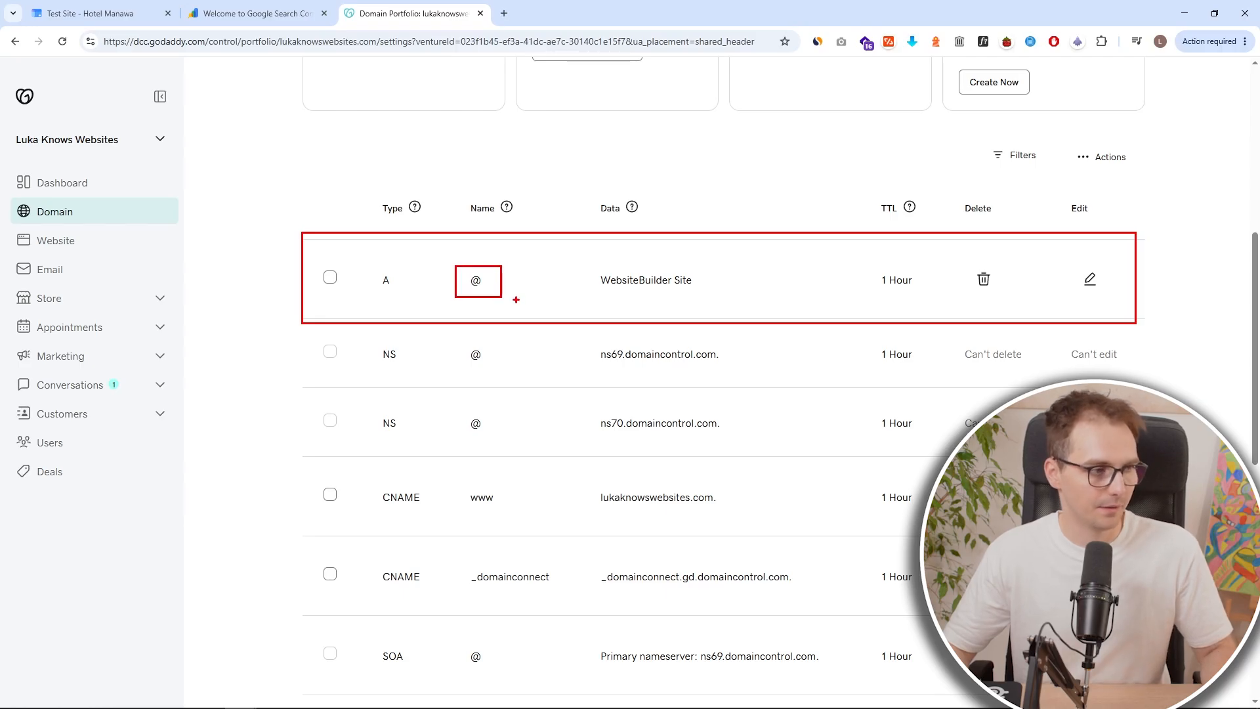
pyautogui.click(977, 281)
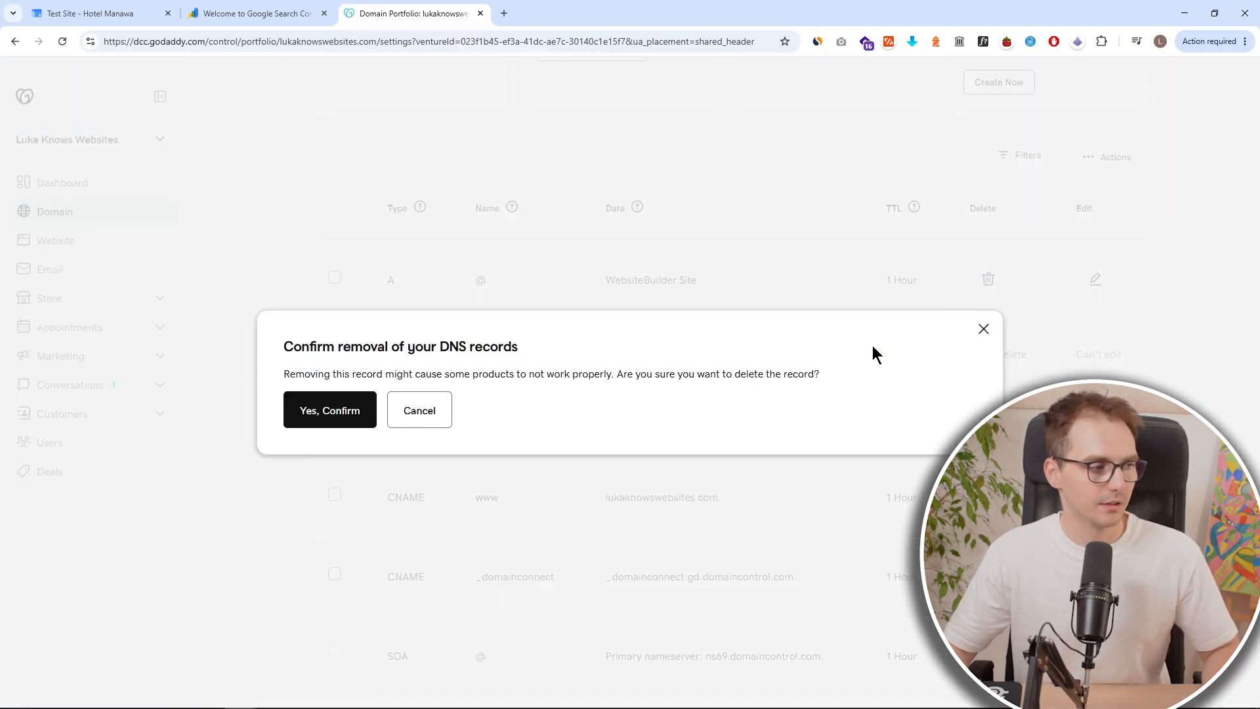
pyautogui.click(350, 417)
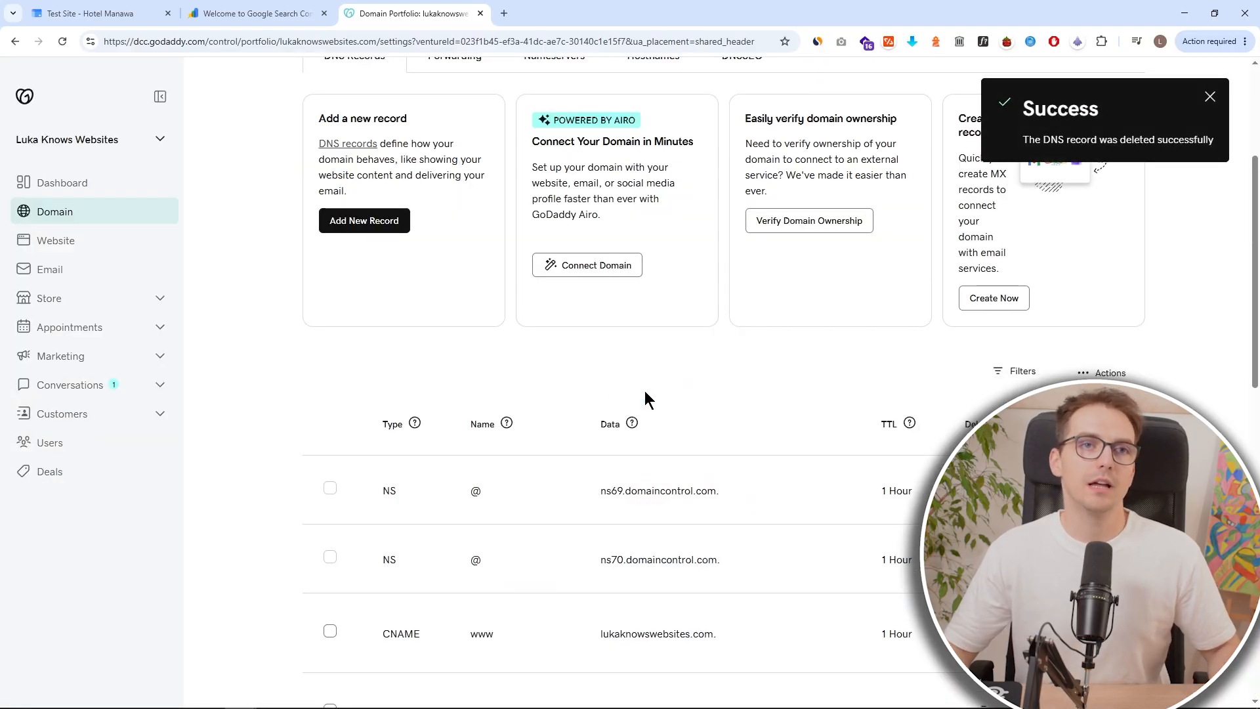
# Change the DNS record list to show more records per page.
pyautogui.scroll(-10, 644, 392)
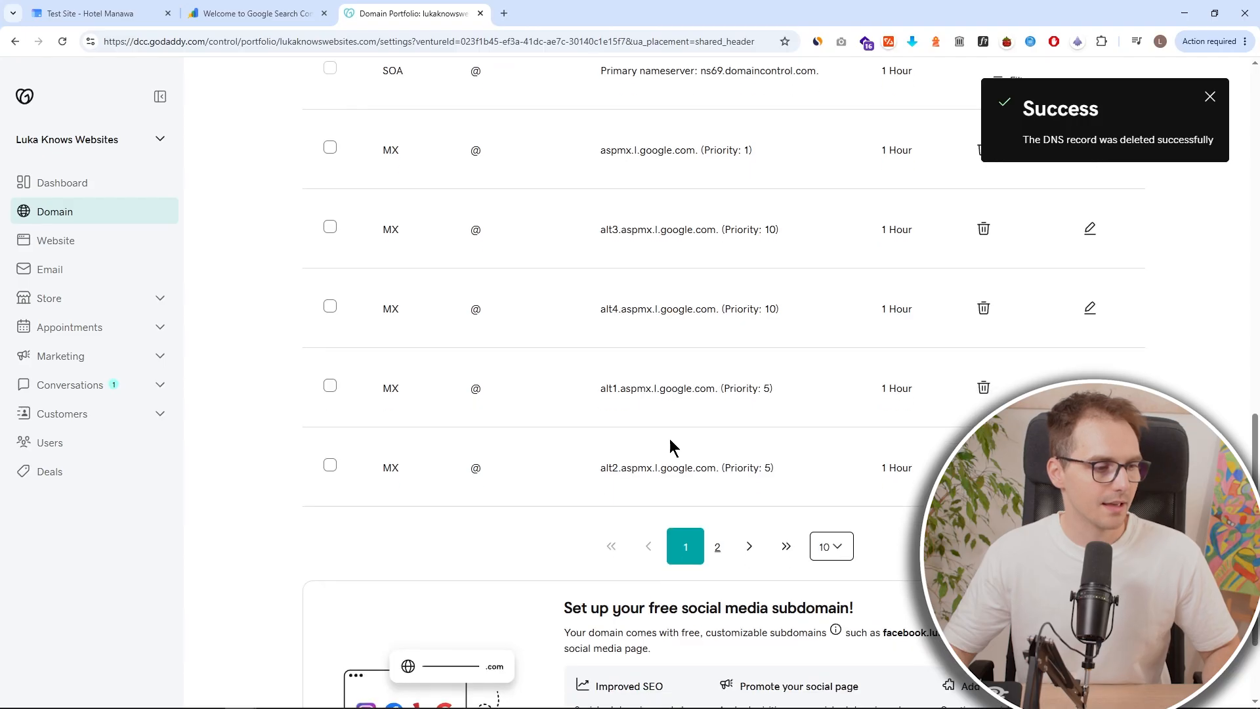
pyautogui.click(828, 547)
pyautogui.click(831, 605)
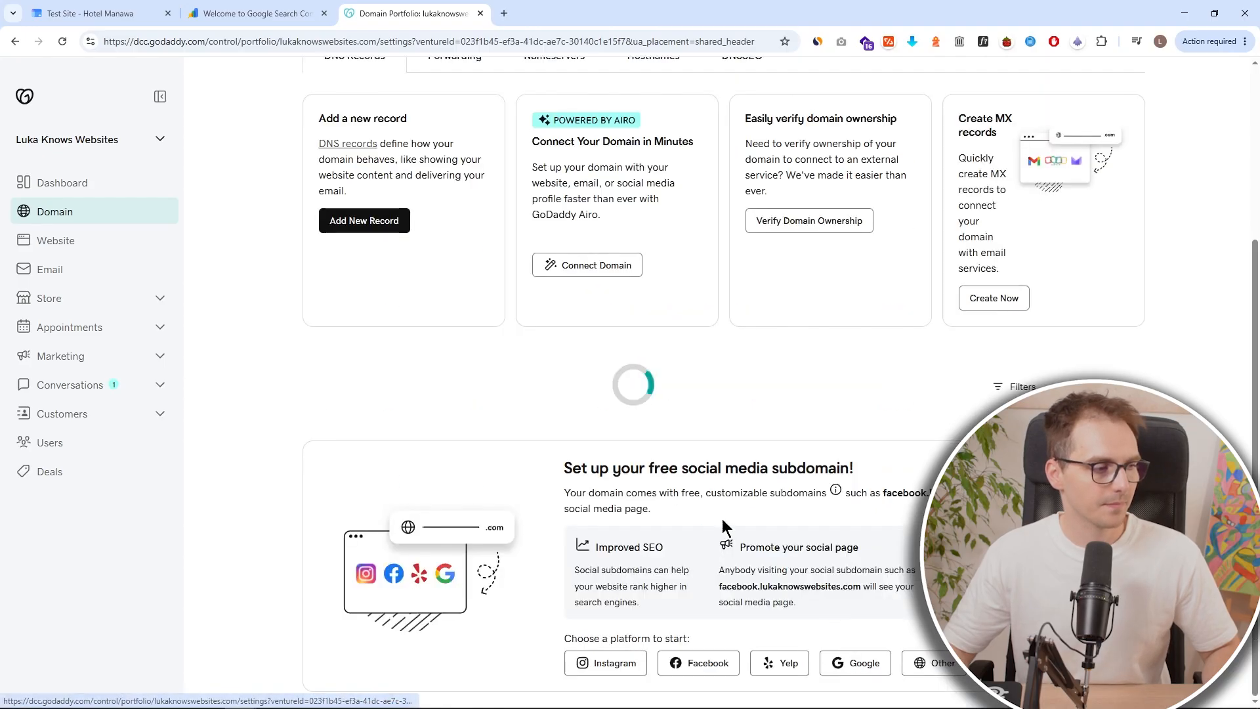
pyautogui.scroll(-10, 640, 394)
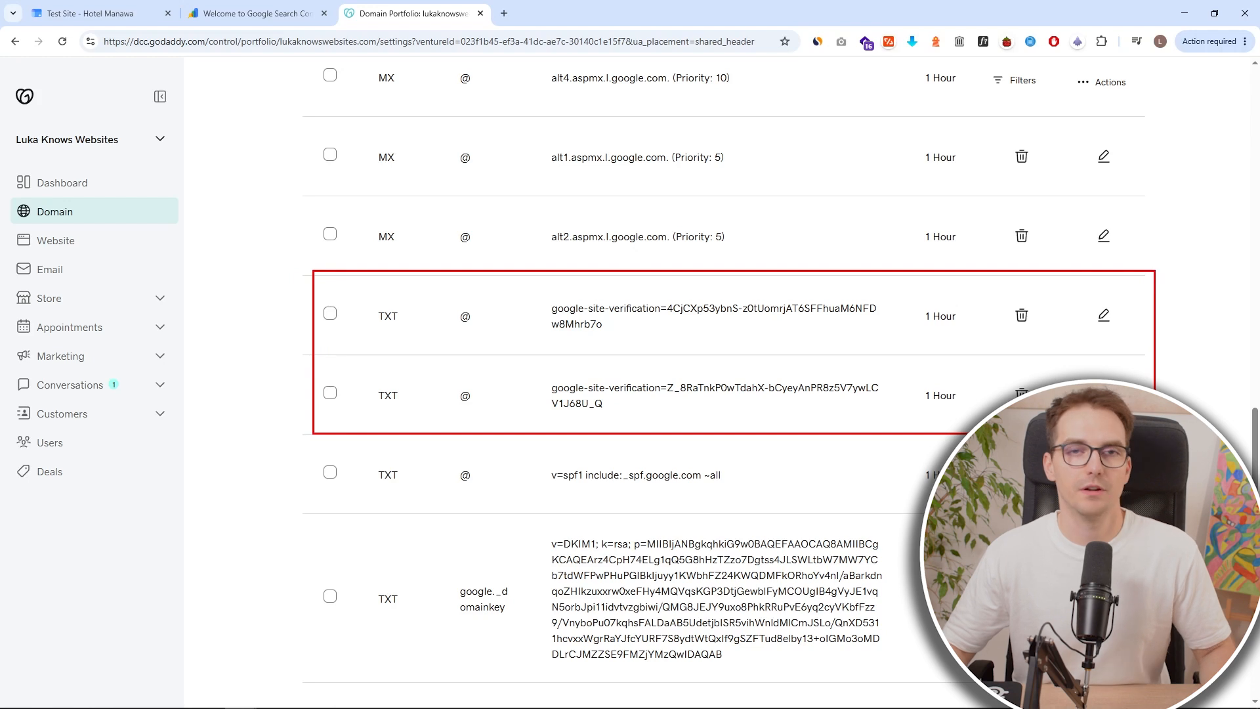
# Delete the existing google-site-verification TXT records and confirm each removal.
pyautogui.click(1022, 316)
pyautogui.click(343, 407)
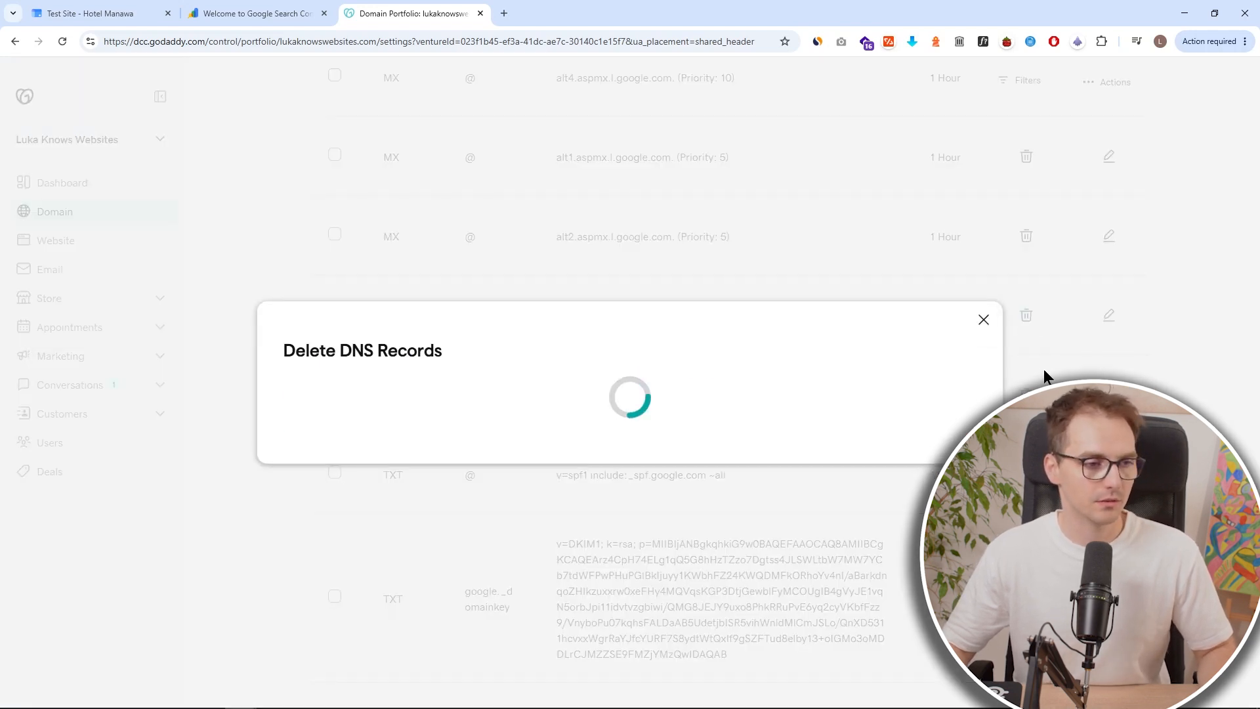
pyautogui.scroll(-15, 968, 383)
pyautogui.scroll(1, 971, 377)
pyautogui.click(1023, 317)
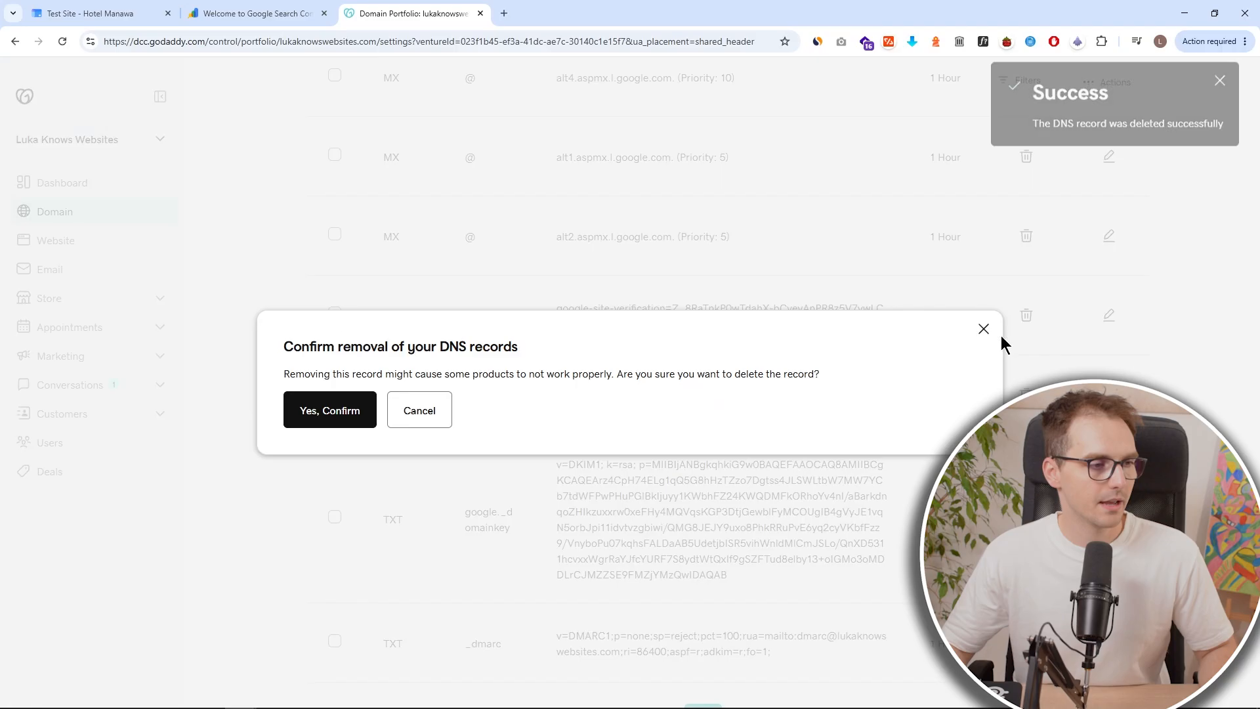
pyautogui.click(371, 409)
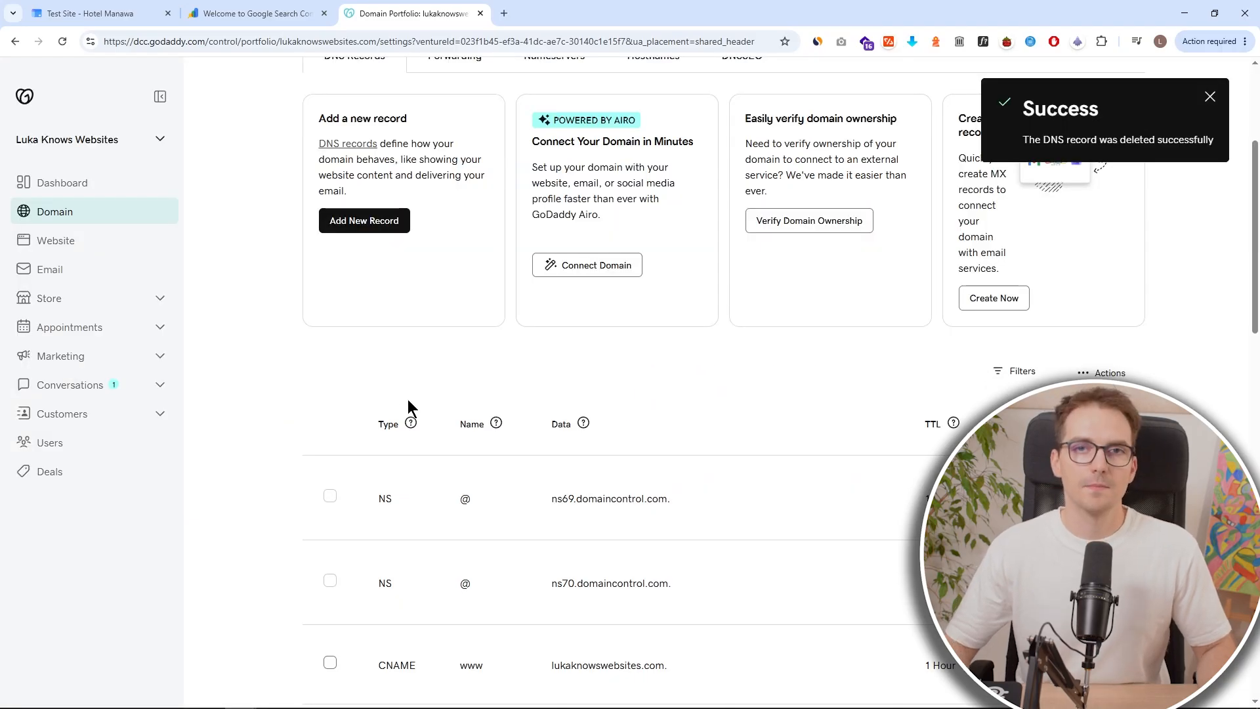
# Add a new DNS record of type TXT with the name @.
pyautogui.scroll(-5, 496, 380)
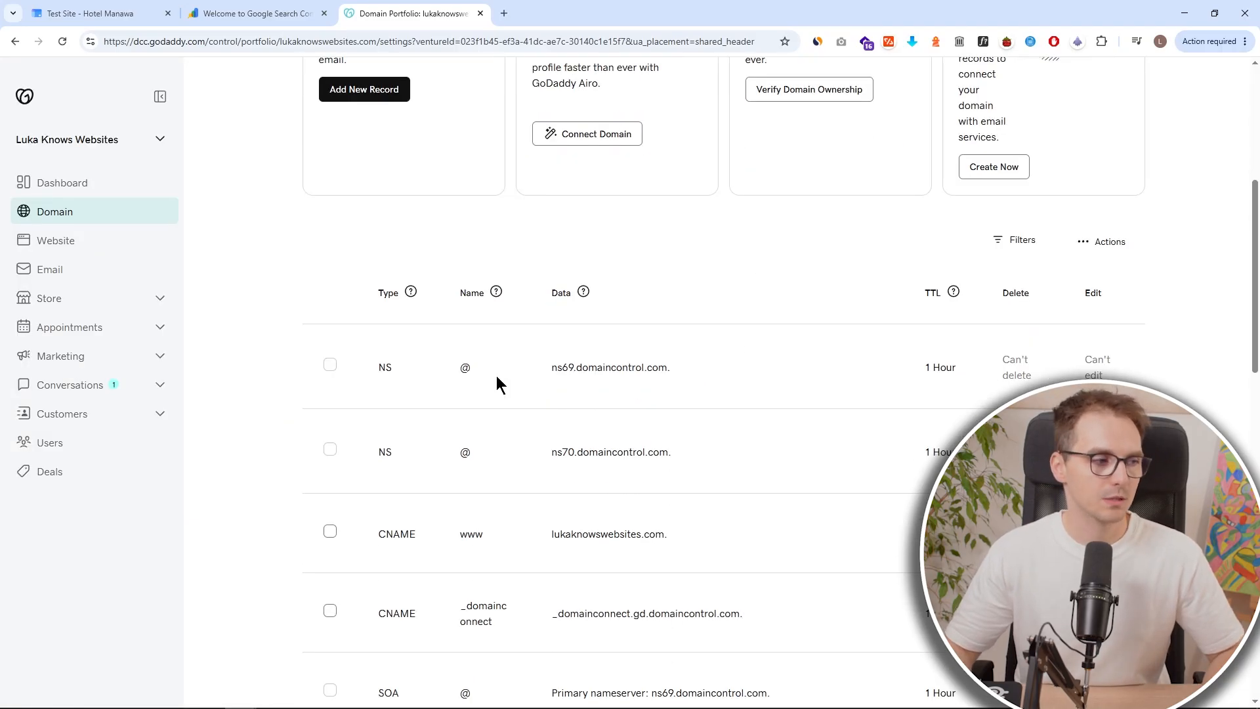
pyautogui.scroll(-10, 537, 375)
pyautogui.scroll(15, 531, 367)
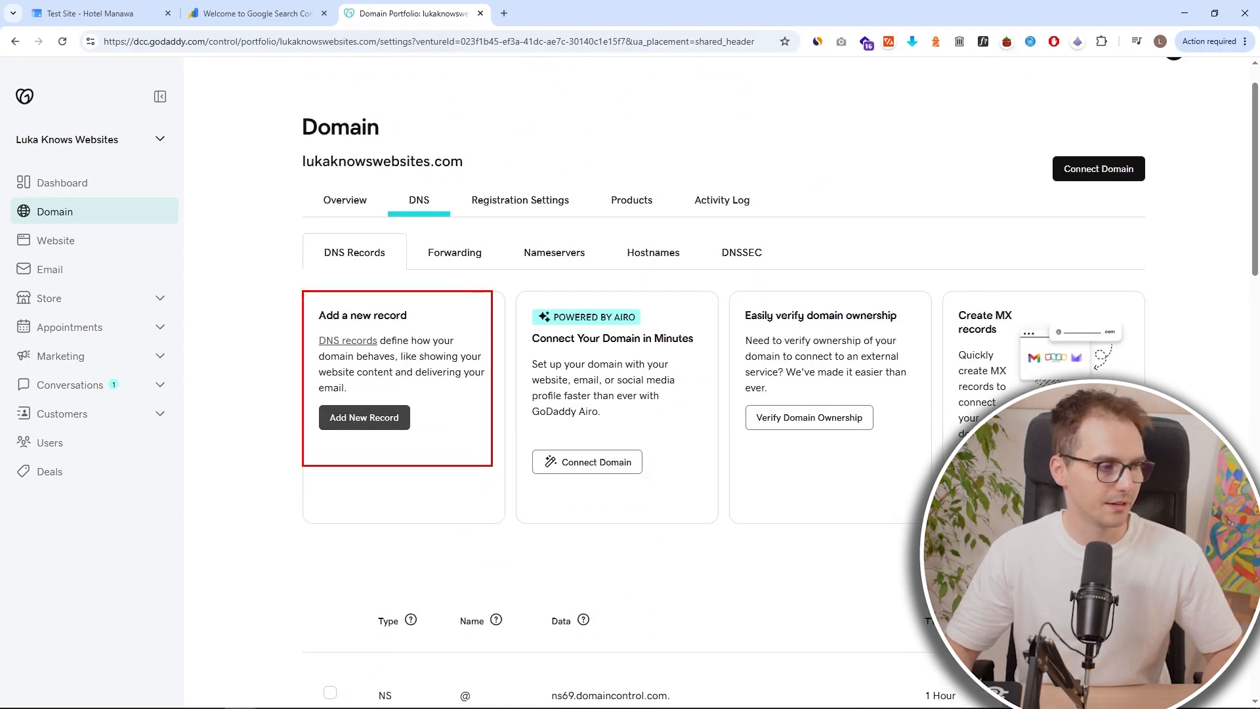
pyautogui.click(390, 427)
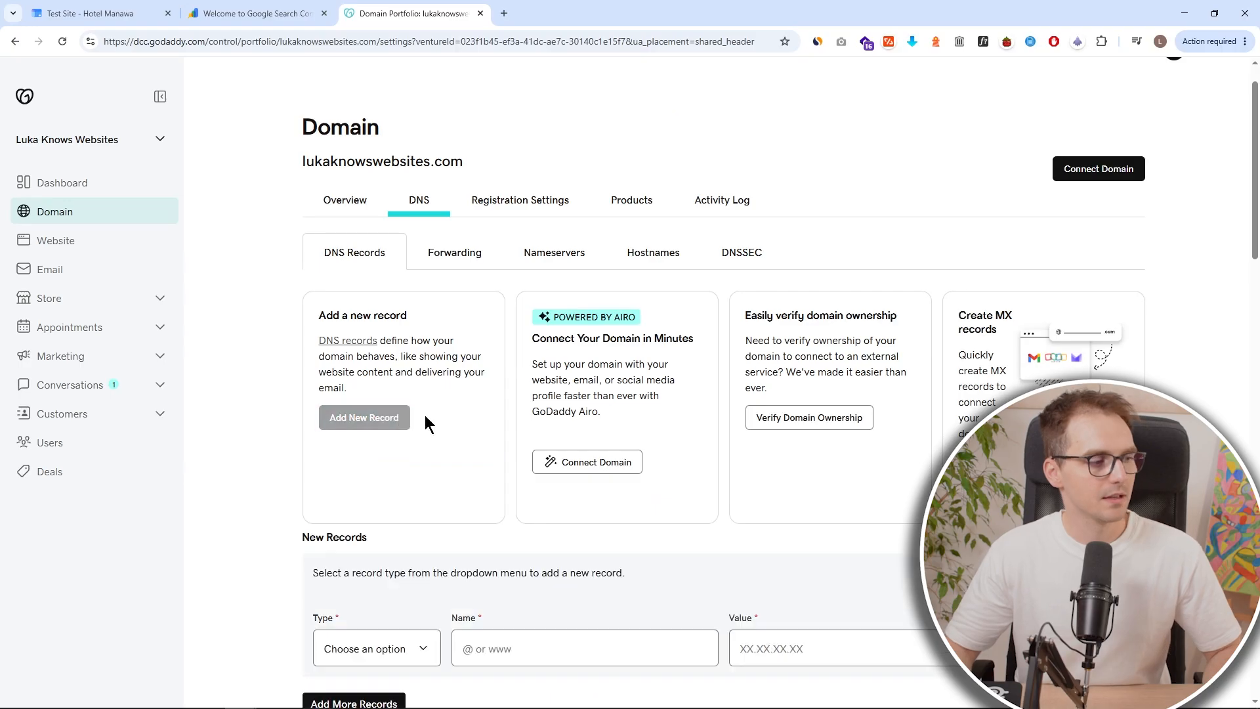
pyautogui.scroll(-4, 457, 420)
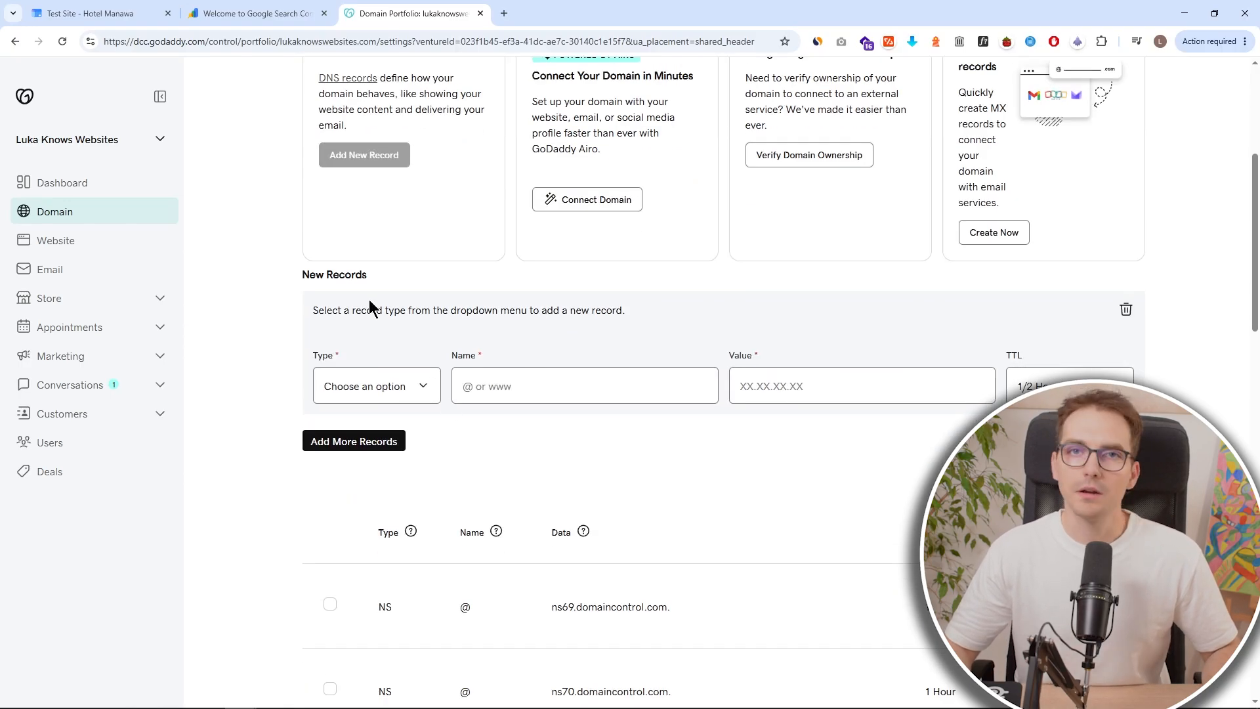
pyautogui.click(258, 13)
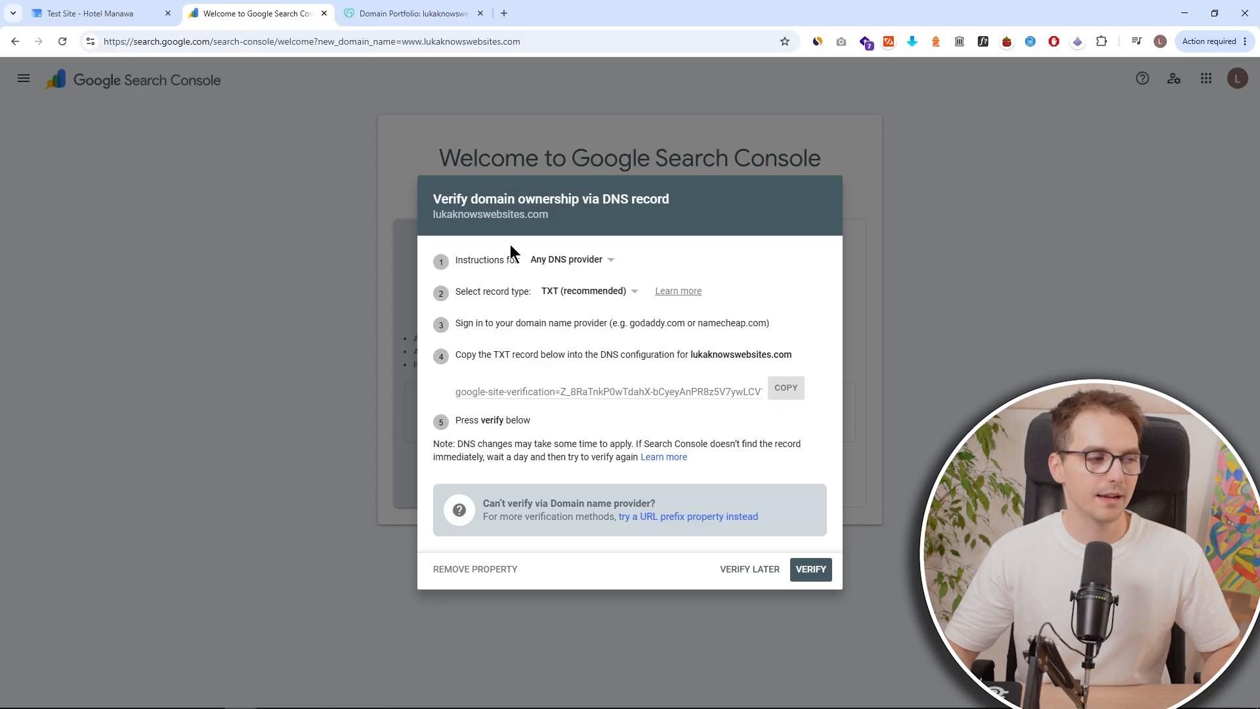
pyautogui.click(401, 13)
pyautogui.click(418, 391)
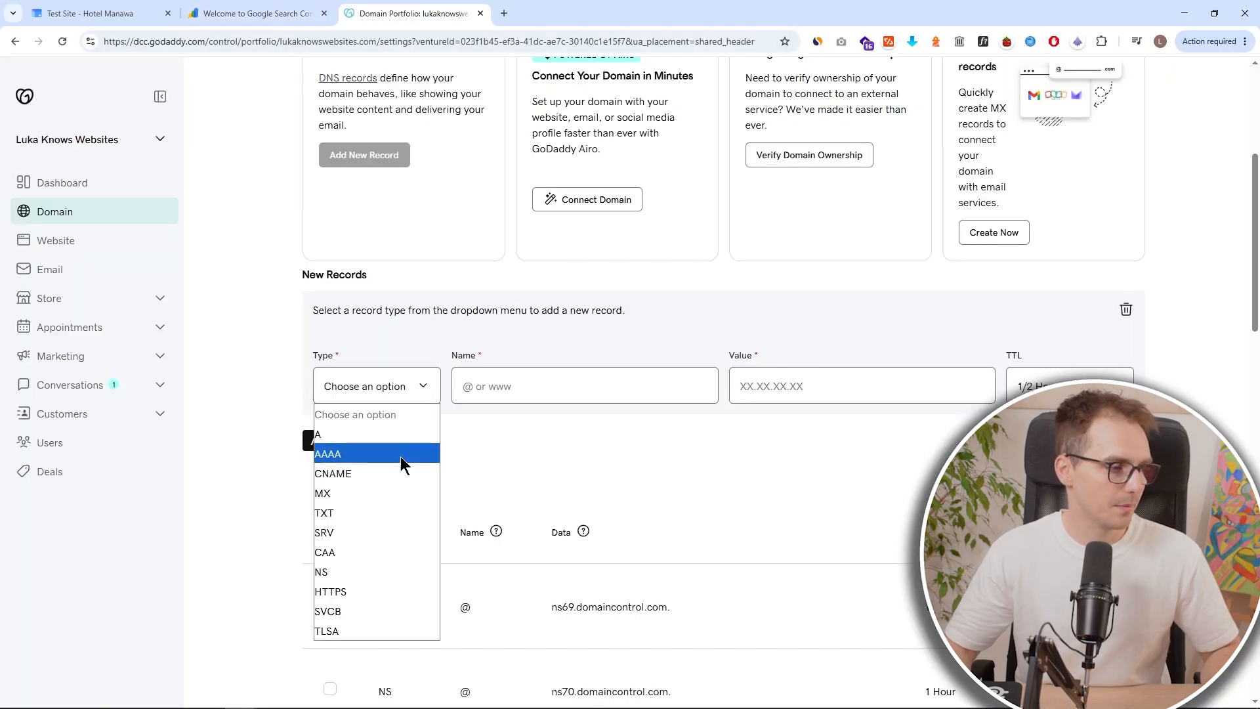
pyautogui.click(378, 512)
pyautogui.click(504, 392)
pyautogui.click(545, 423)
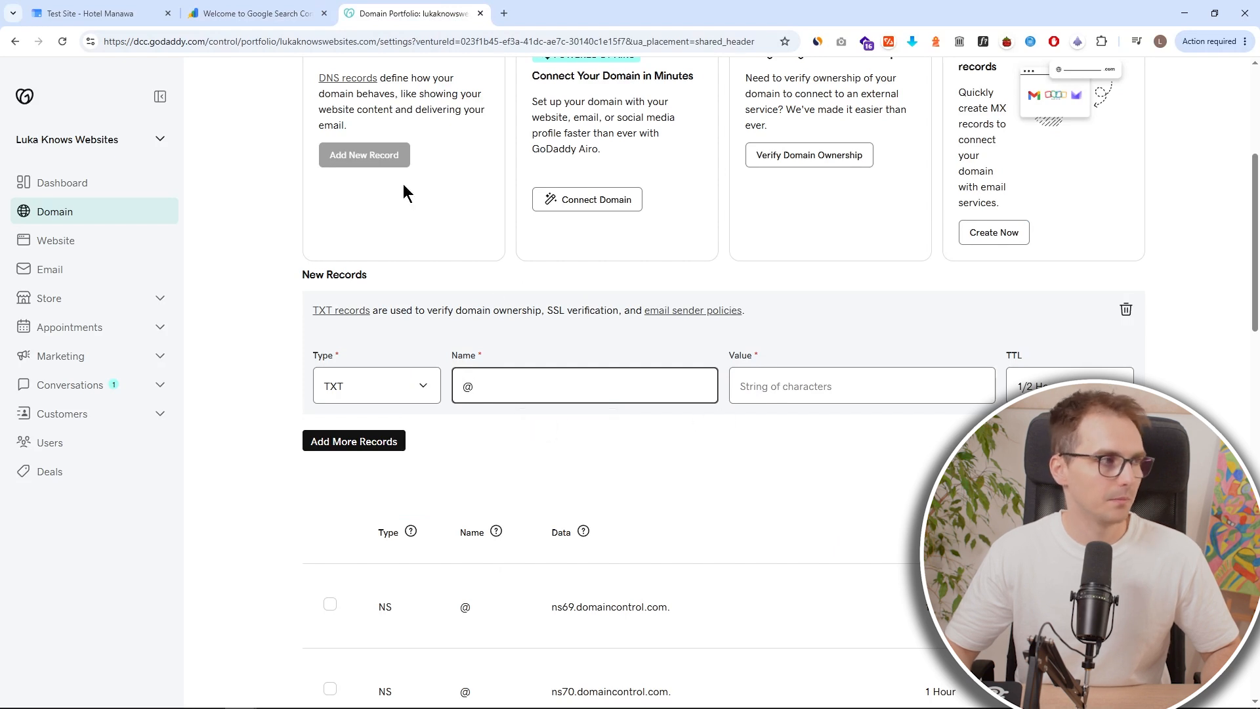
# Copy the TXT verification value from Search Console and paste it into the new record's value.
pyautogui.click(289, 14)
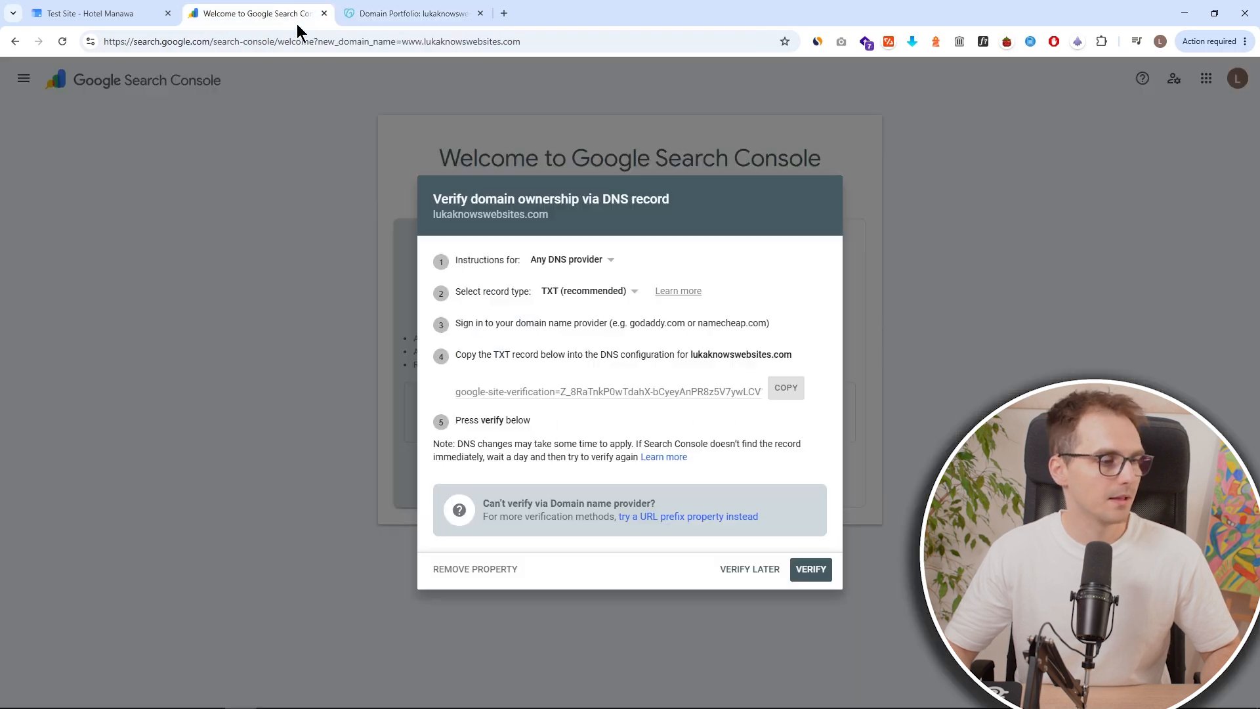
pyautogui.click(781, 390)
pyautogui.click(420, 15)
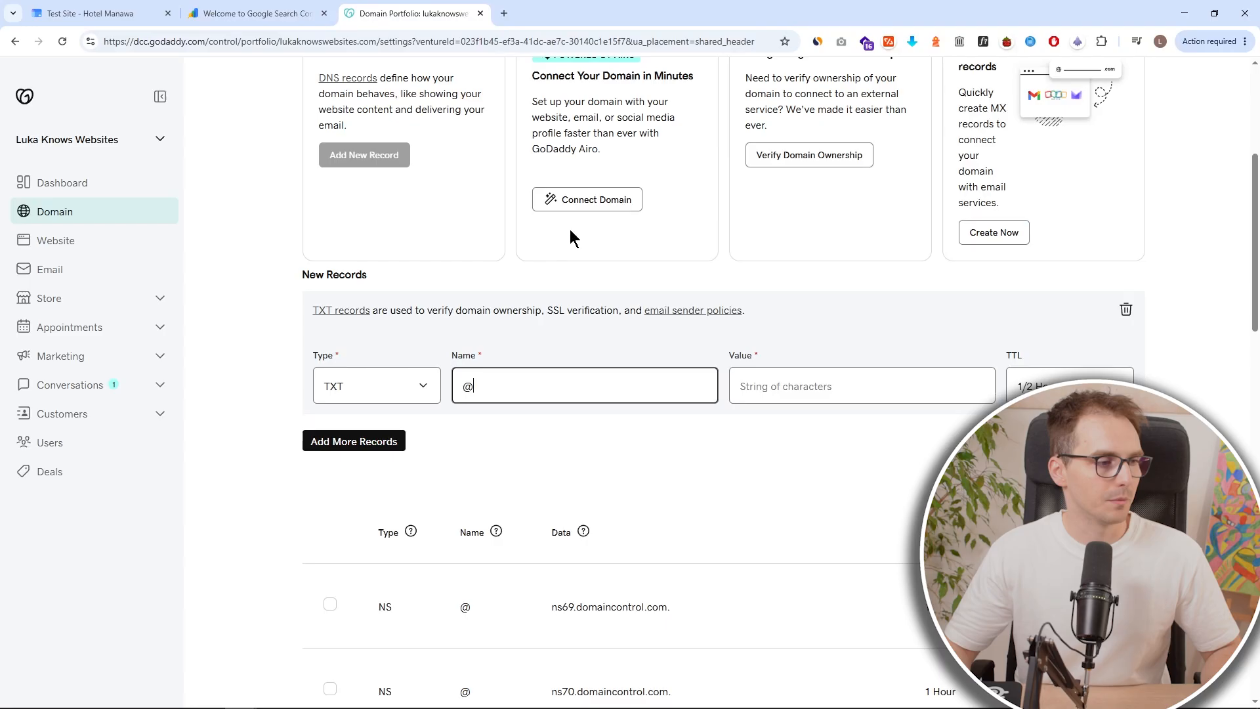
pyautogui.click(787, 391)
pyautogui.hotkey('ctrl', 'v')
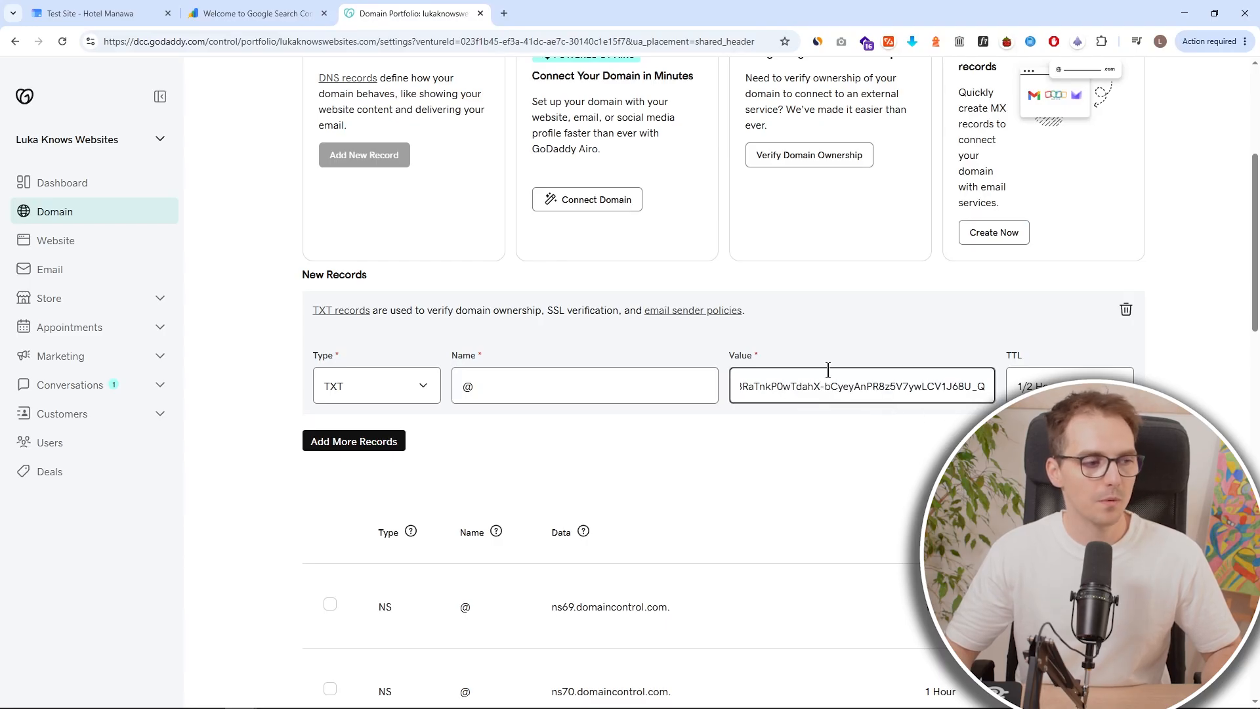
# Set the record's TTL to 1/2 Hour and save the new TXT record.
pyautogui.click(256, 13)
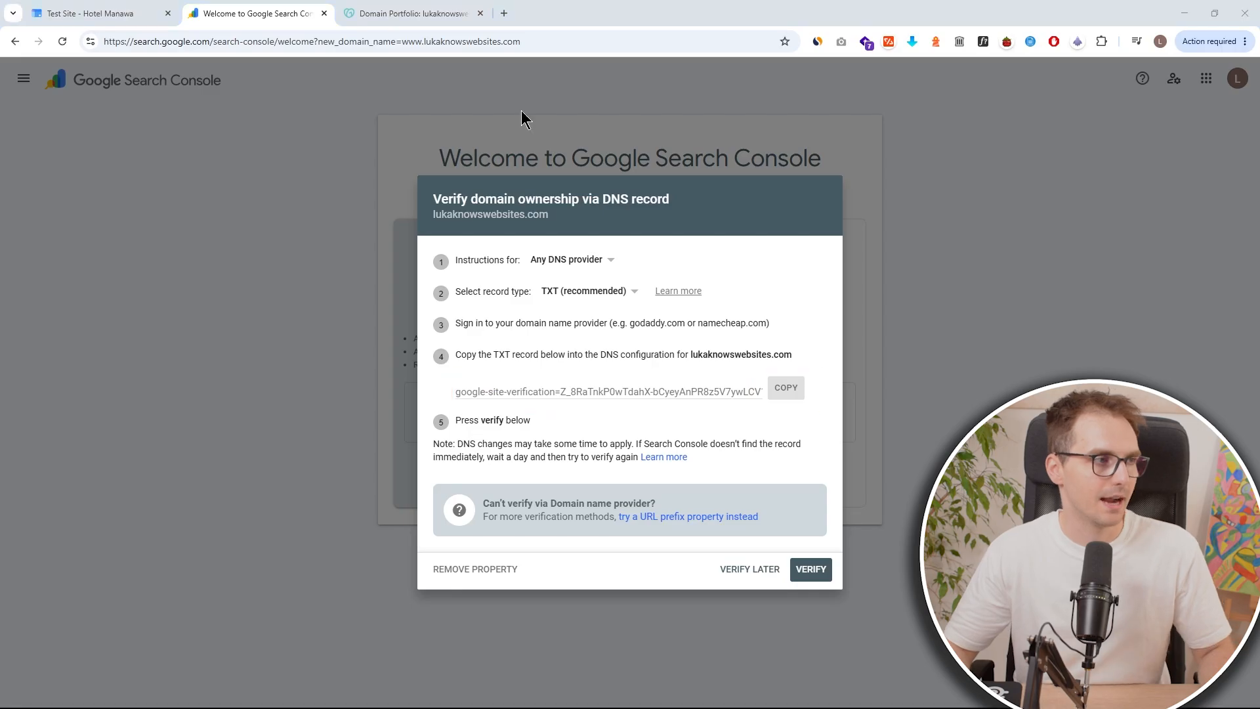
pyautogui.click(459, 14)
pyautogui.click(1056, 392)
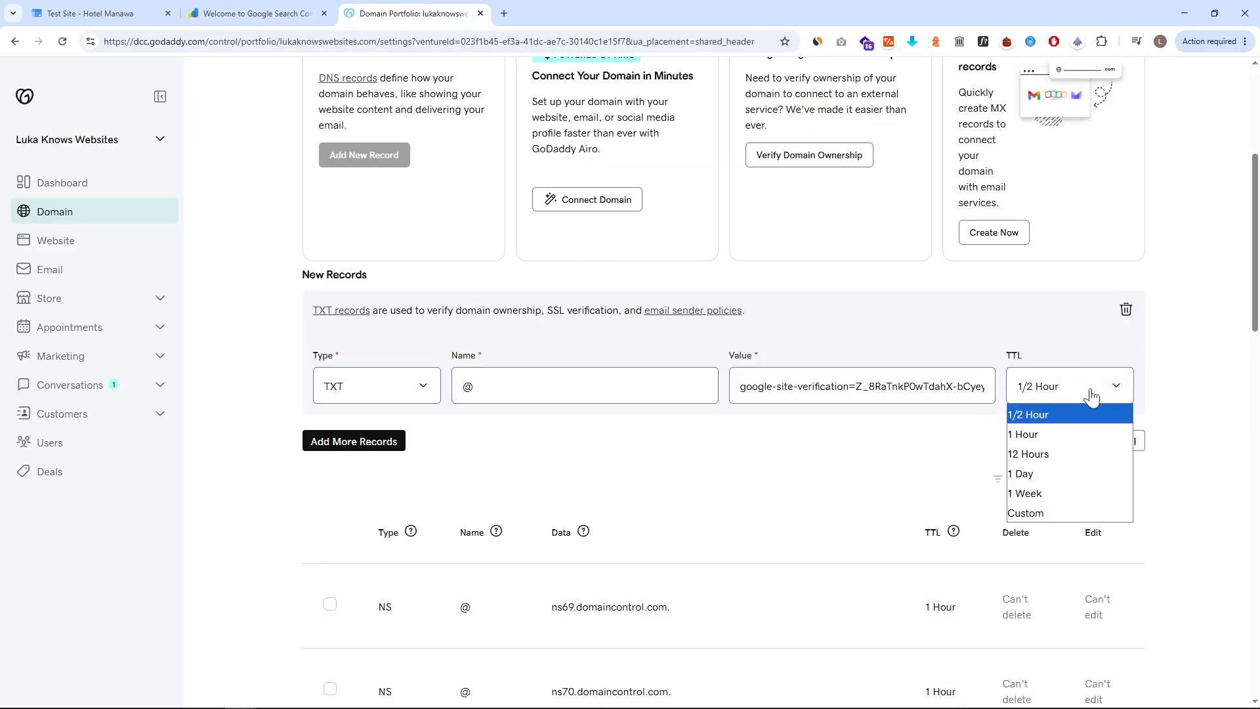
pyautogui.click(1088, 399)
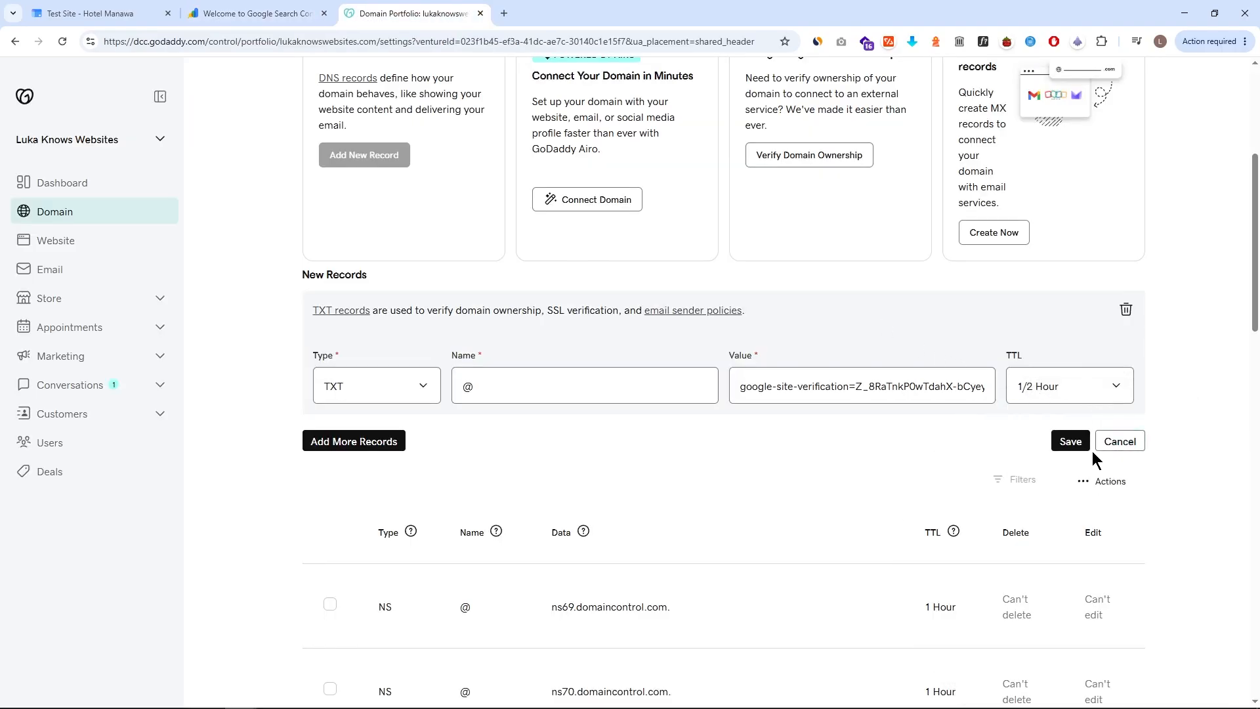
pyautogui.click(1070, 441)
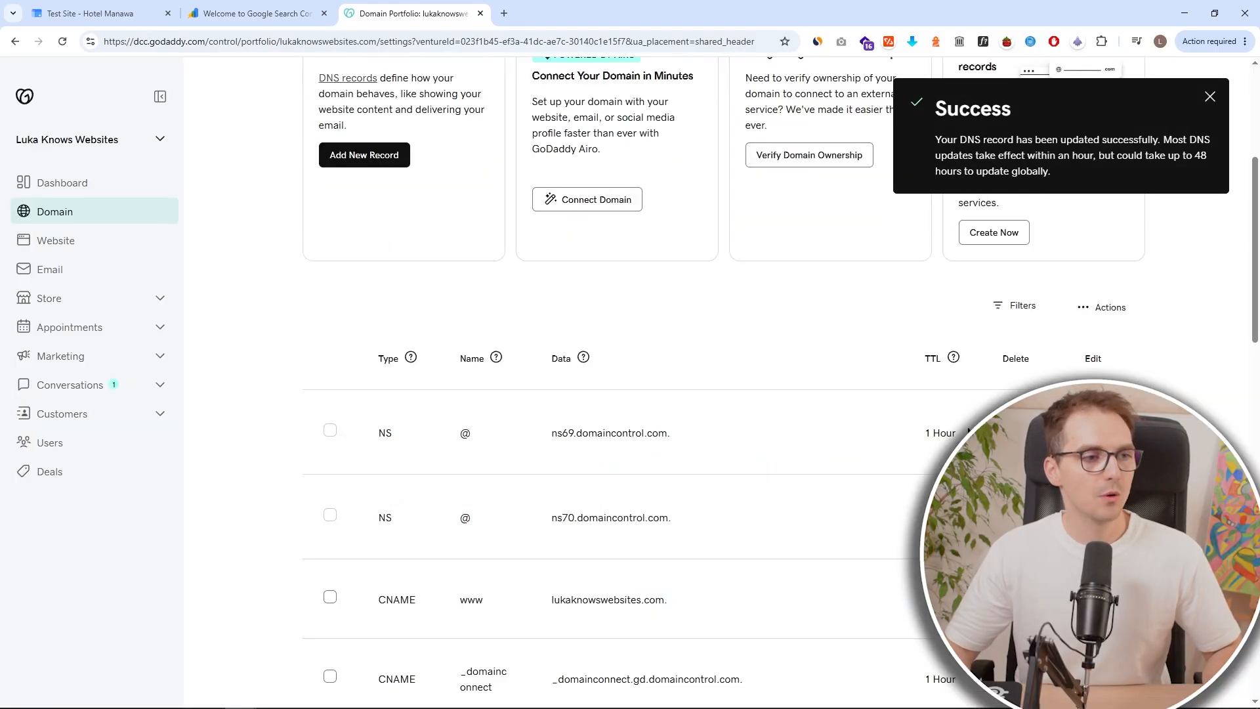
pyautogui.moveTo(889, 82); pyautogui.dragTo(1227, 199)
pyautogui.moveTo(989, 212); pyautogui.dragTo(866, 365)
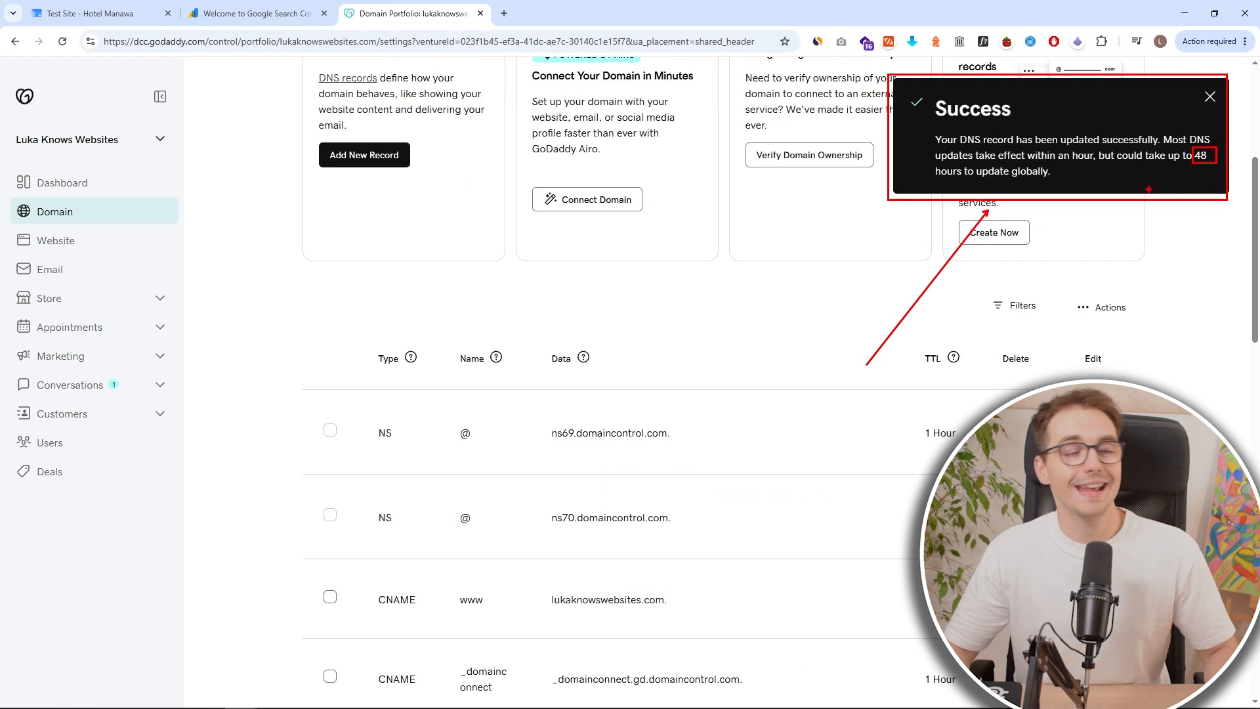
# Verify domain ownership in Search Console and close the ownership confirmation.
pyautogui.click(276, 10)
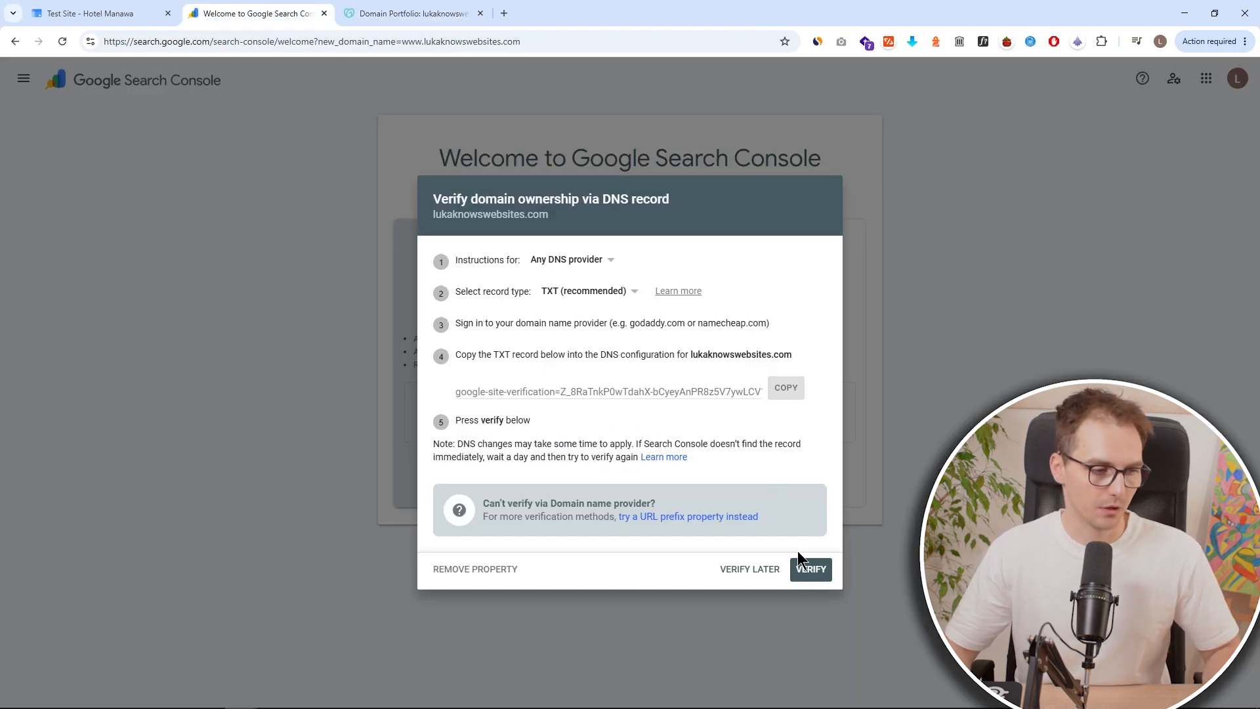
pyautogui.moveTo(790, 547); pyautogui.dragTo(843, 589)
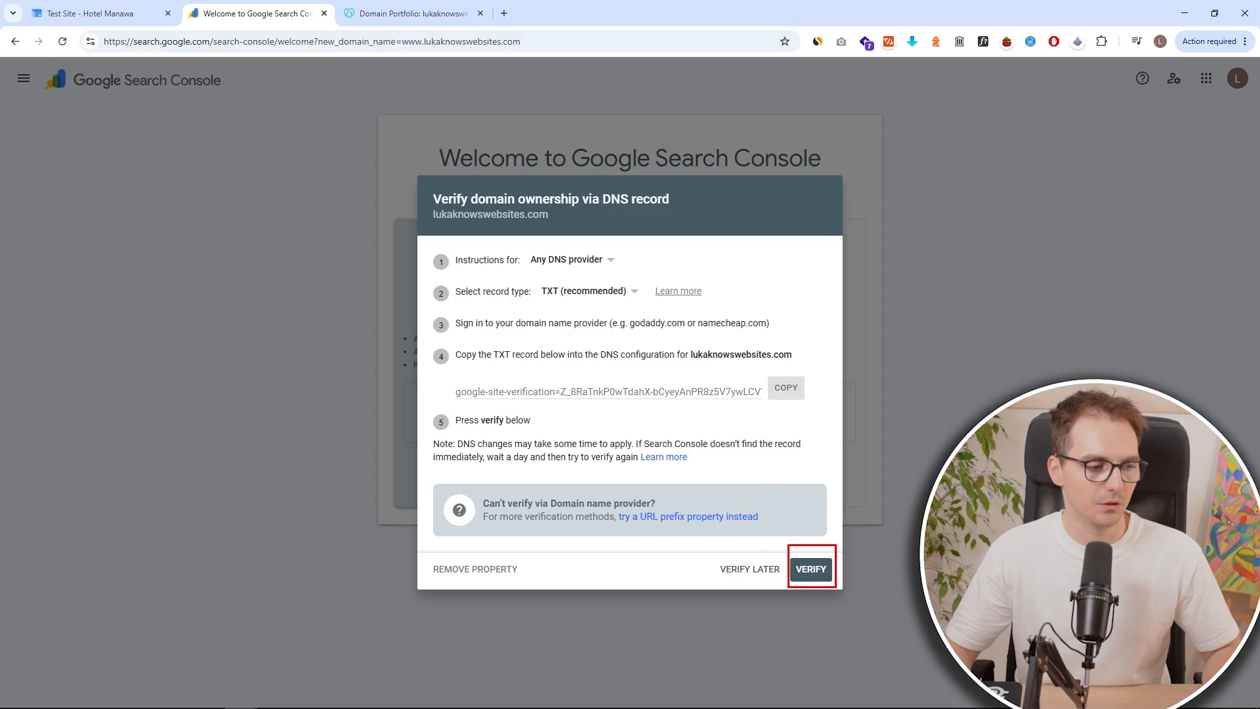
pyautogui.click(811, 569)
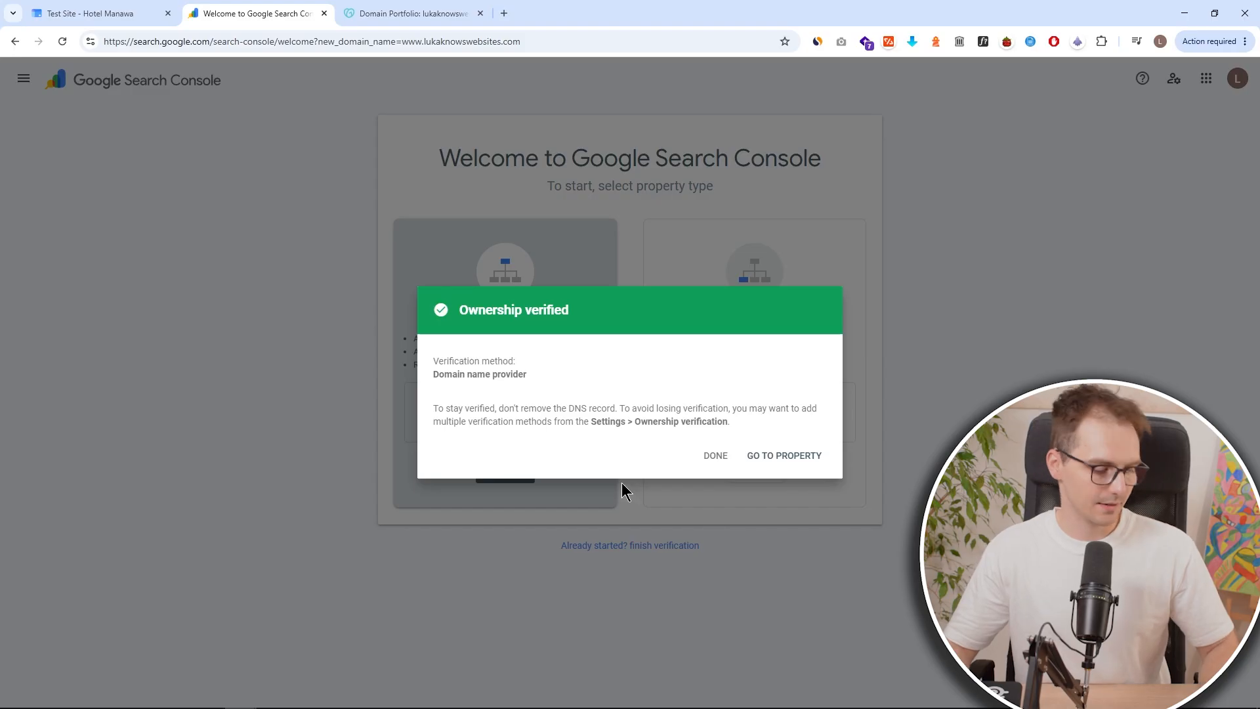
pyautogui.moveTo(426, 290); pyautogui.dragTo(621, 325)
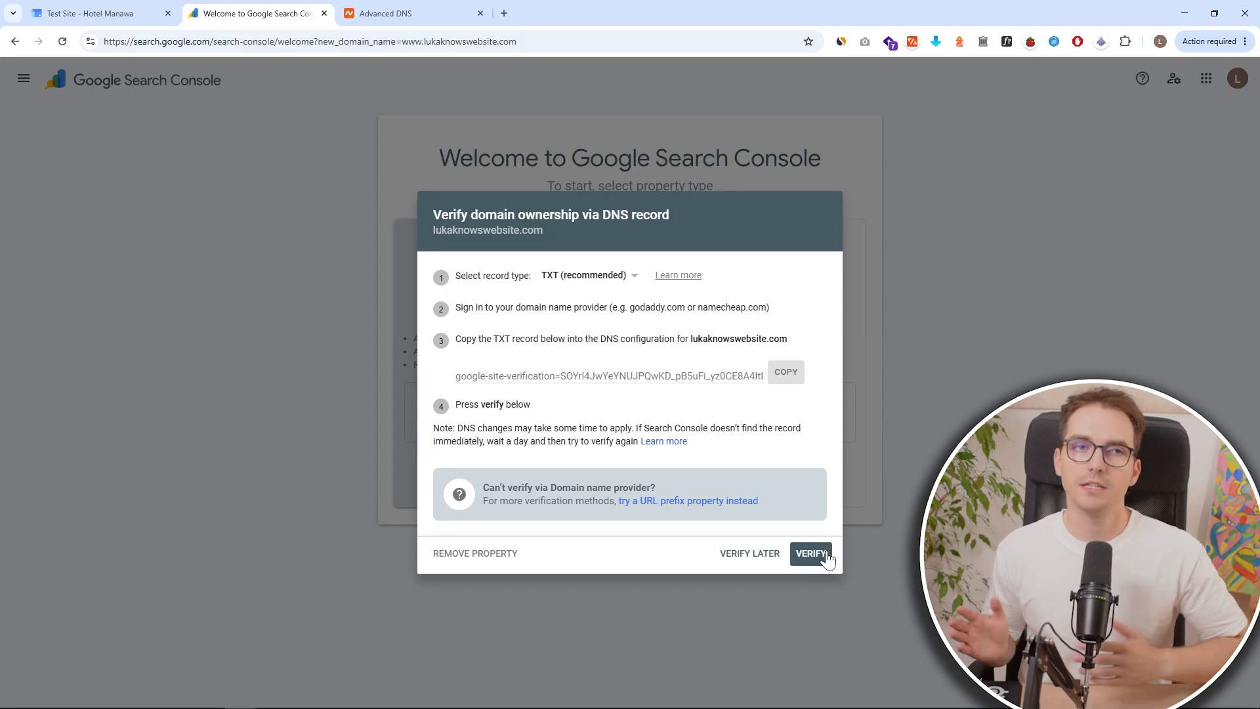
pyautogui.click(812, 553)
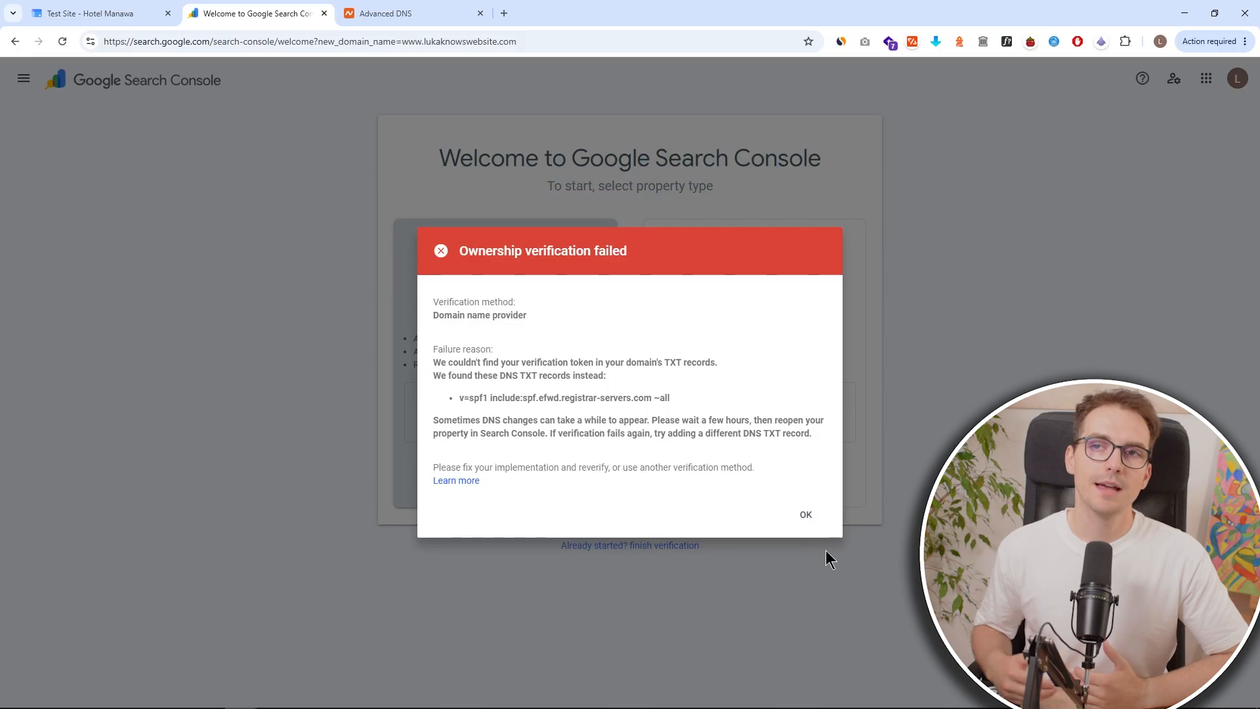
pyautogui.click(814, 519)
pyautogui.click(806, 556)
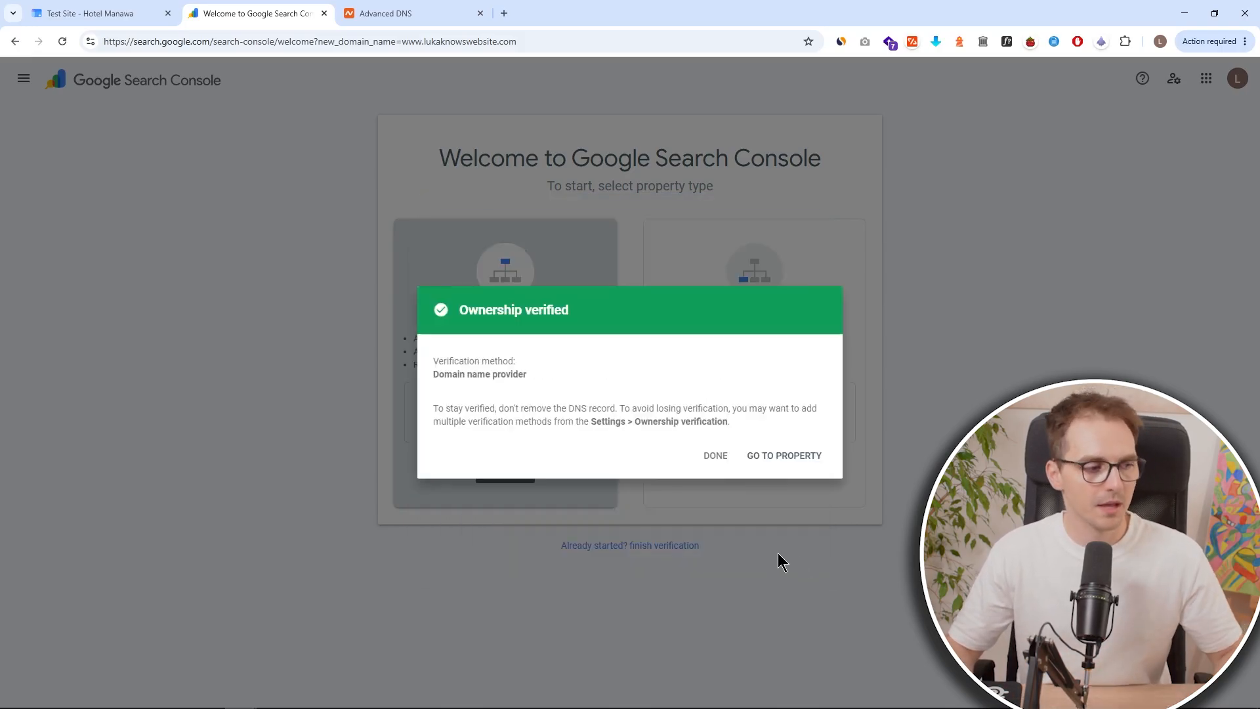
pyautogui.click(721, 462)
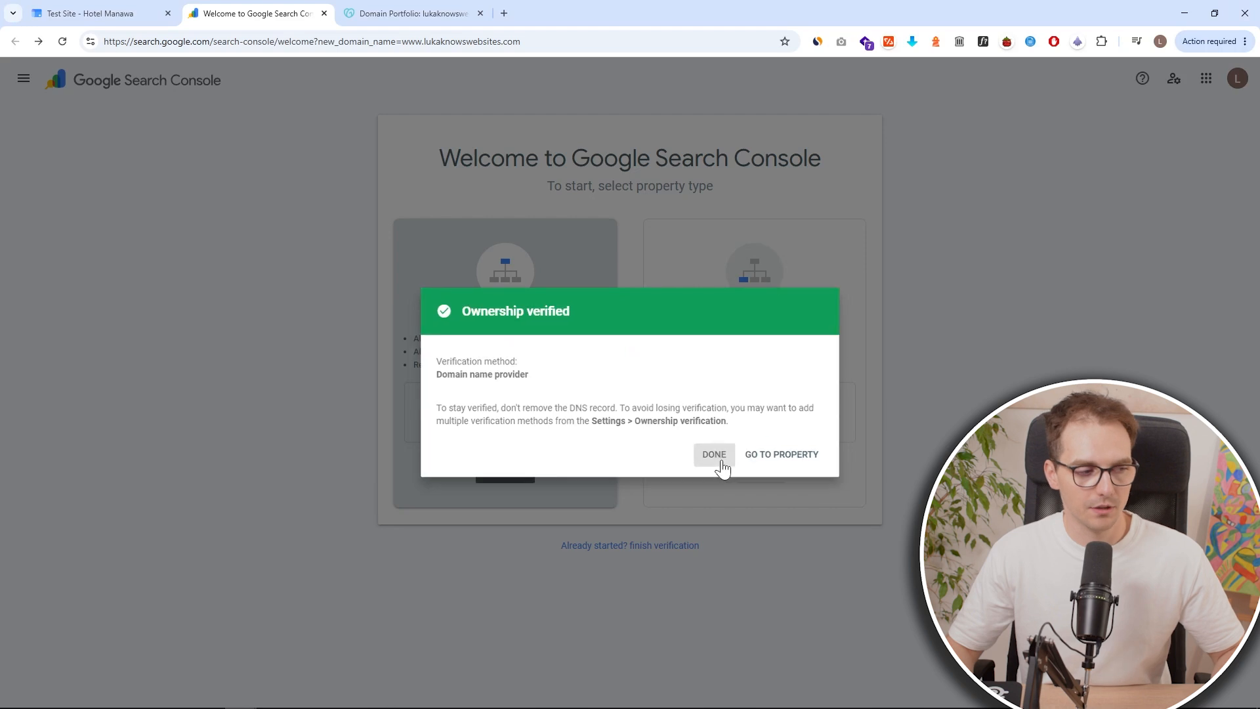
pyautogui.click(112, 12)
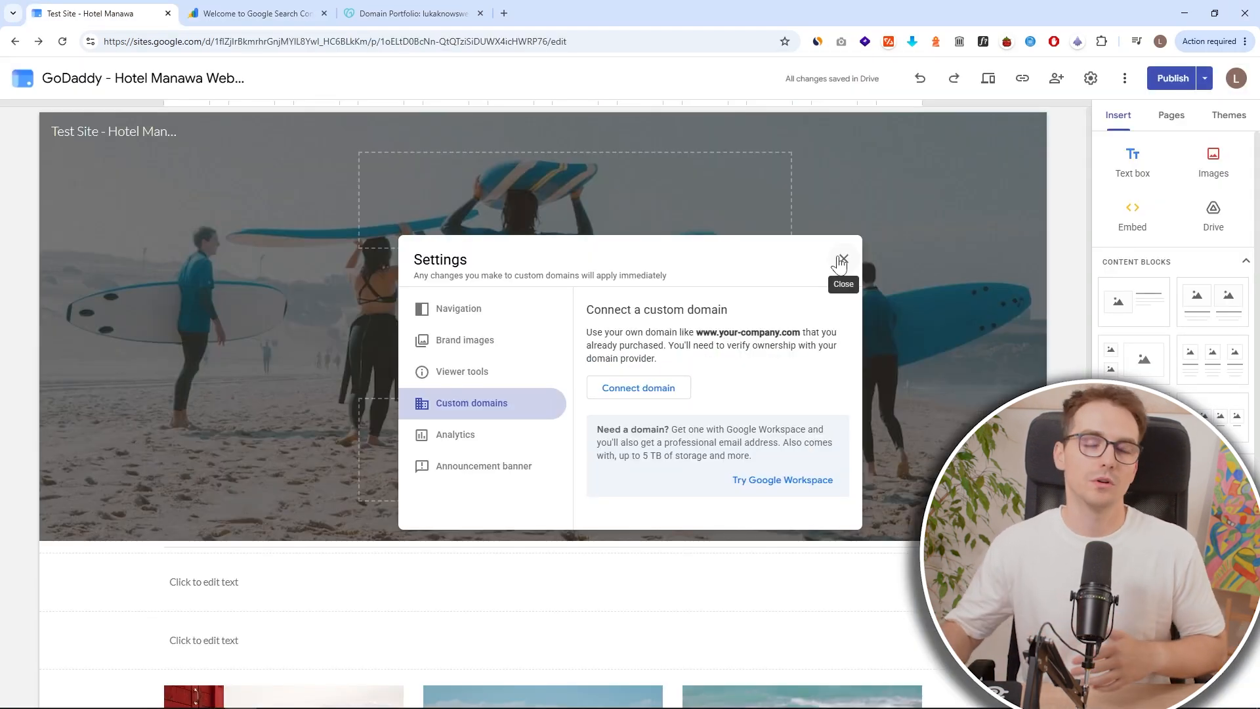
pyautogui.click(843, 259)
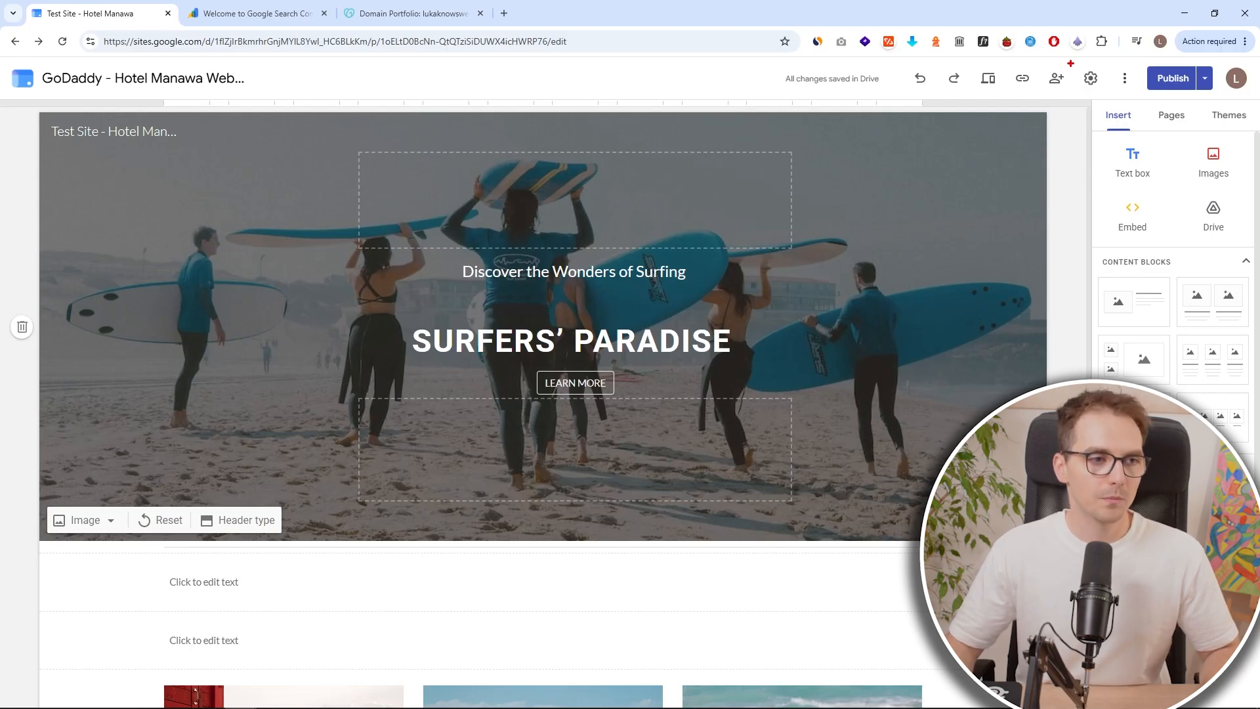
pyautogui.click(1090, 79)
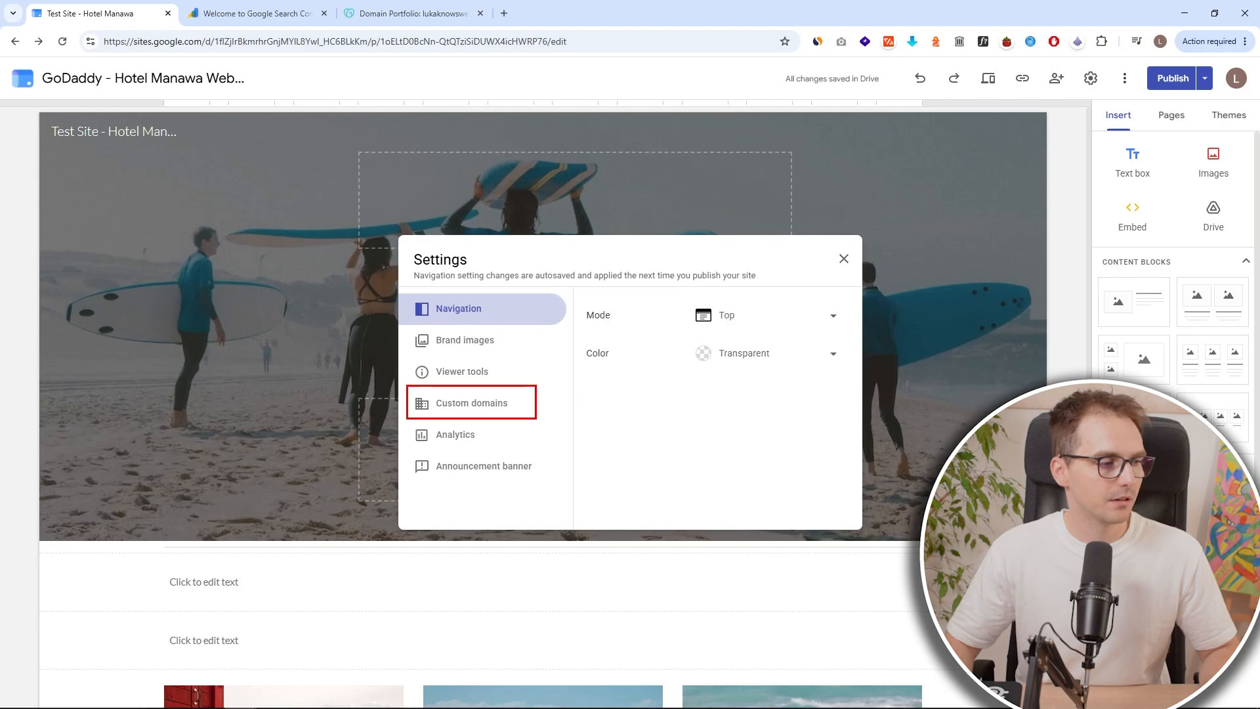
pyautogui.click(499, 408)
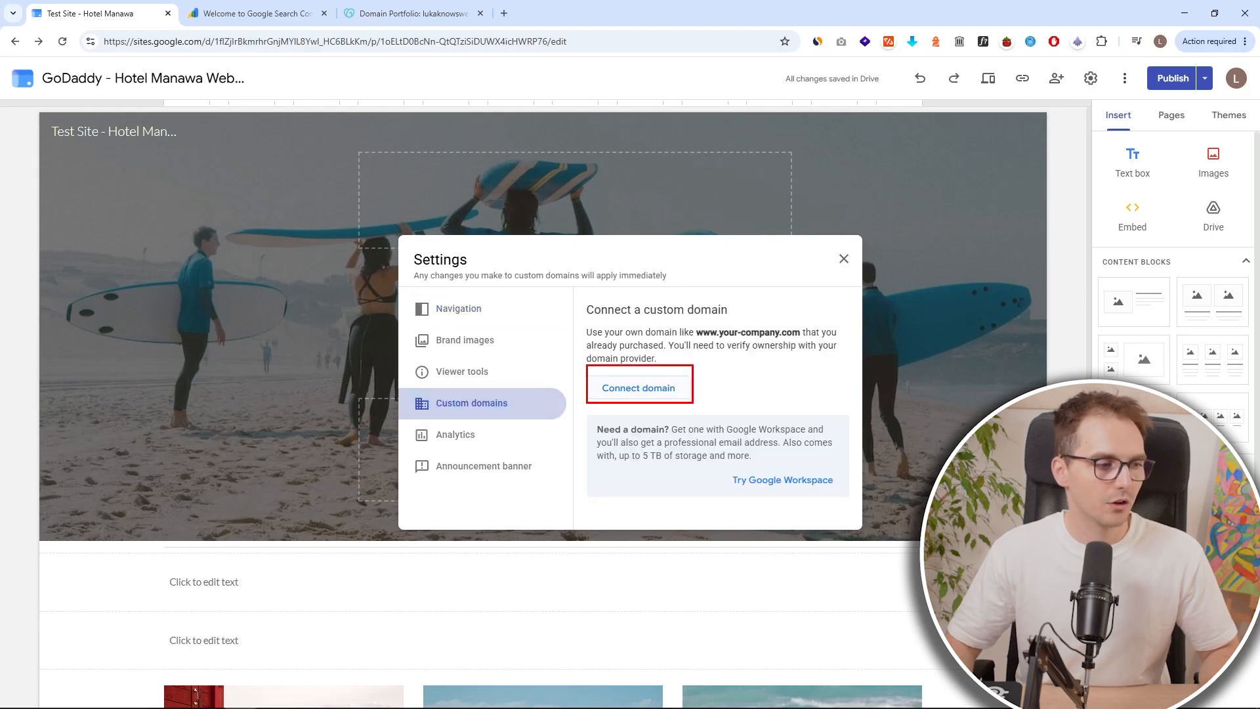
pyautogui.click(675, 391)
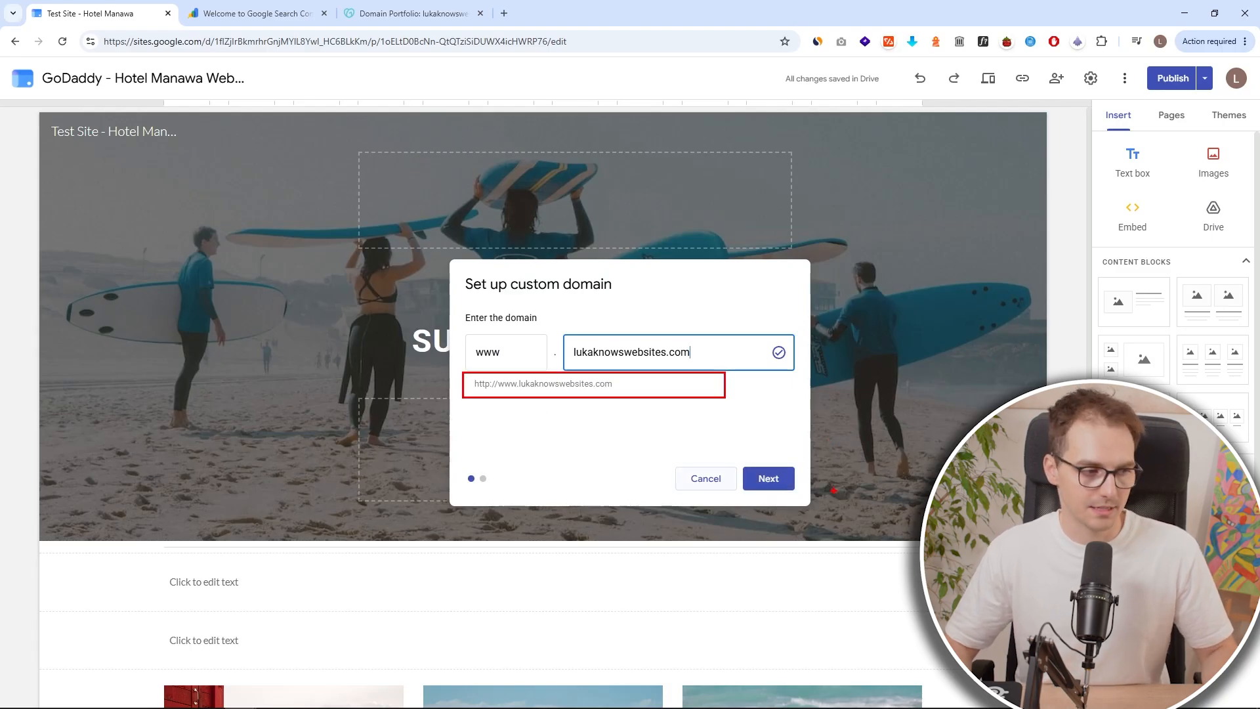
pyautogui.click(767, 485)
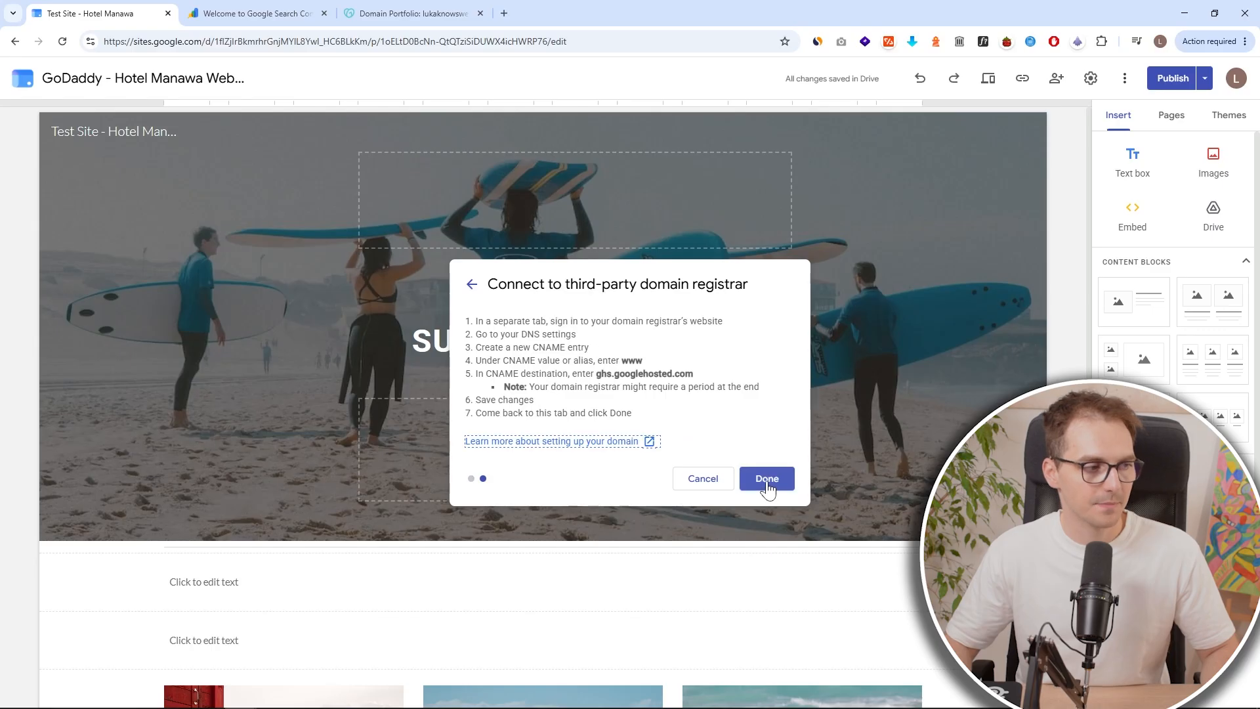
# Review the CNAME setup instructions and the existing www CNAME record in the GoDaddy DNS list.
pyautogui.moveTo(523, 347); pyautogui.dragTo(552, 350)
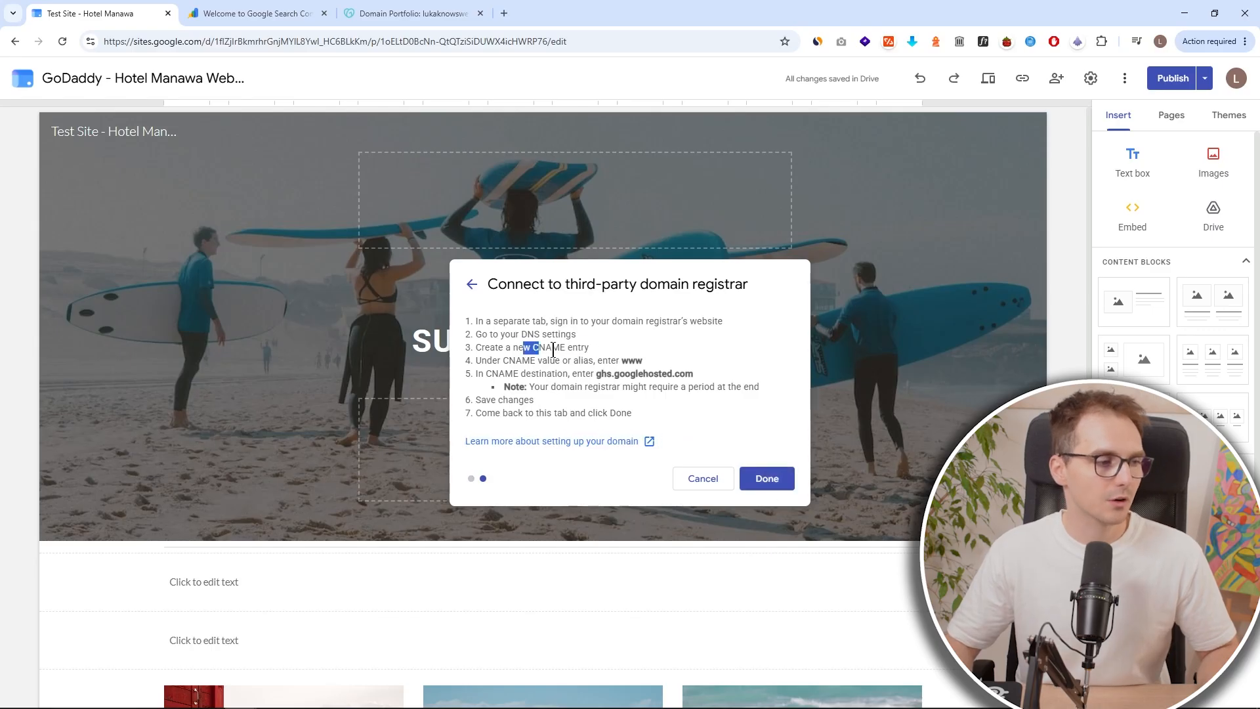
pyautogui.click(626, 354)
pyautogui.click(449, 13)
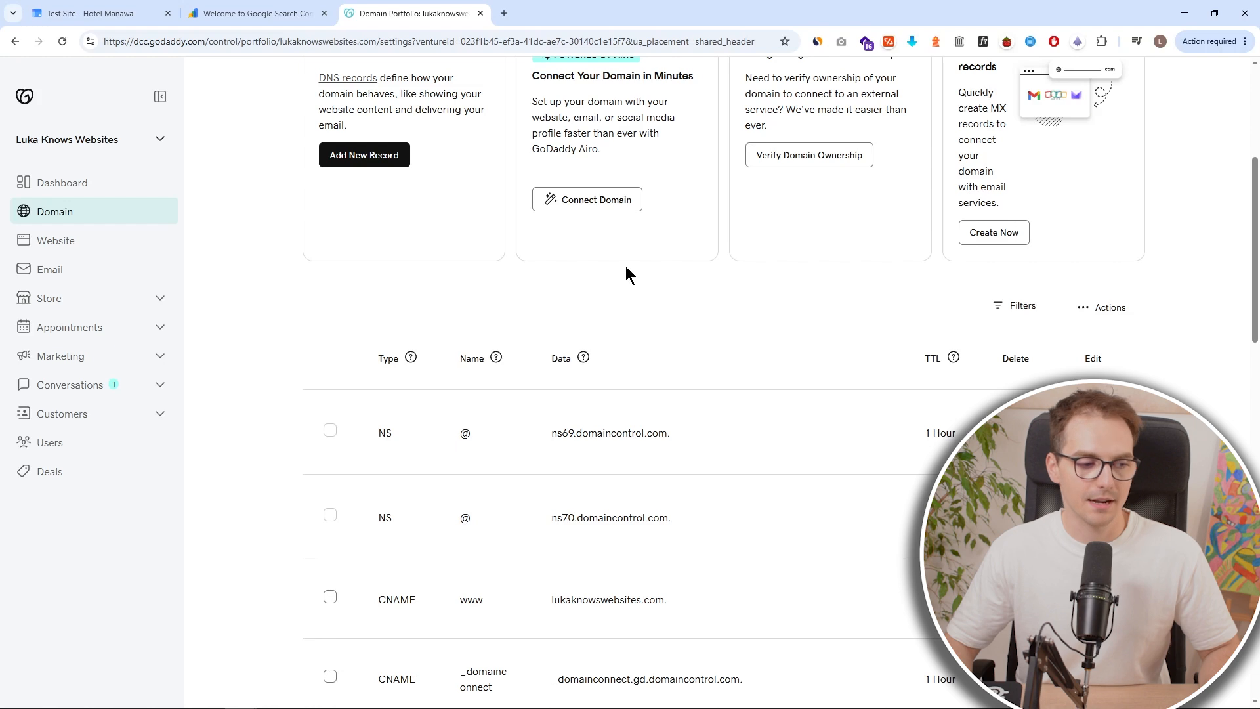
pyautogui.scroll(5, 643, 262)
pyautogui.scroll(-4, 394, 230)
pyautogui.scroll(-3, 422, 251)
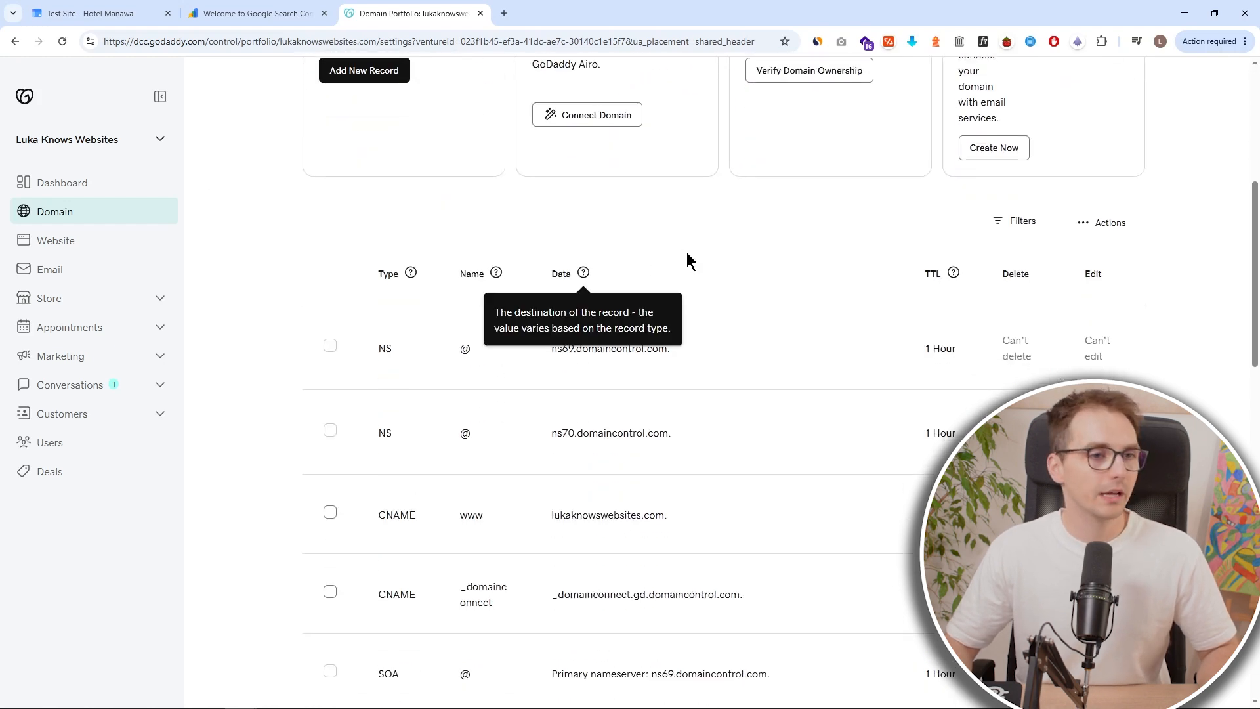
pyautogui.scroll(-1, 689, 282)
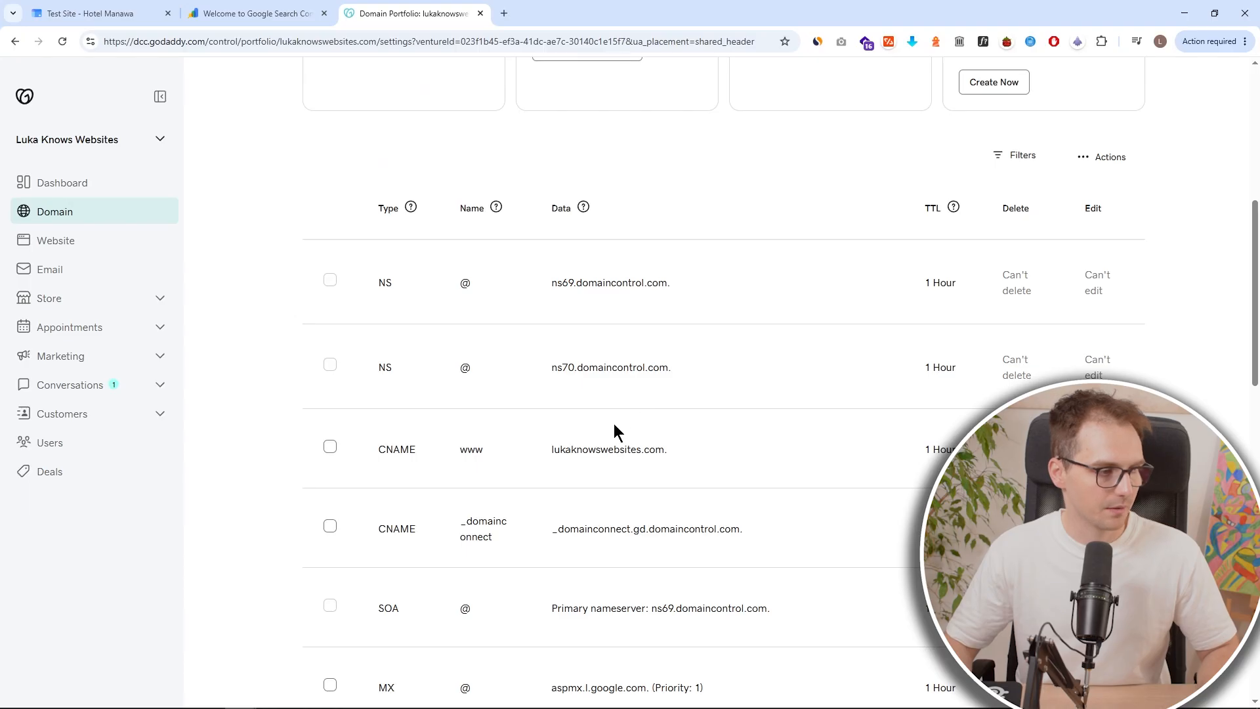
pyautogui.scroll(-15, 617, 432)
pyautogui.scroll(14, 601, 403)
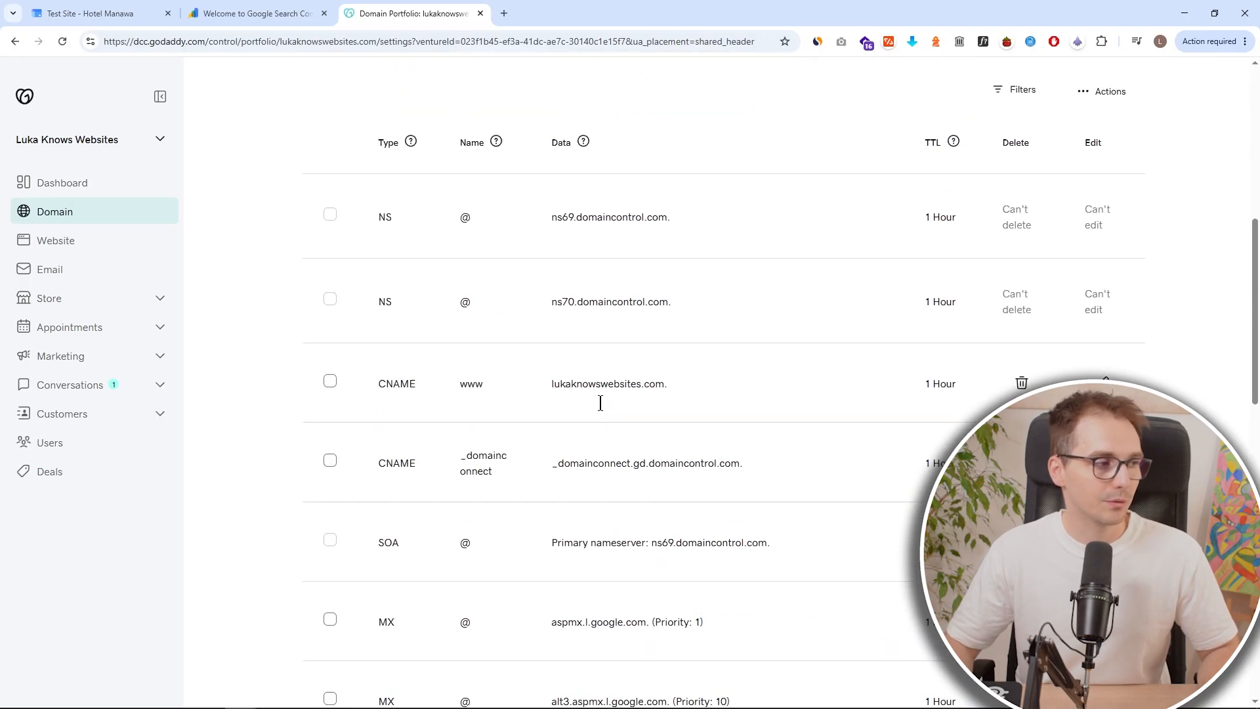
pyautogui.scroll(1, 601, 402)
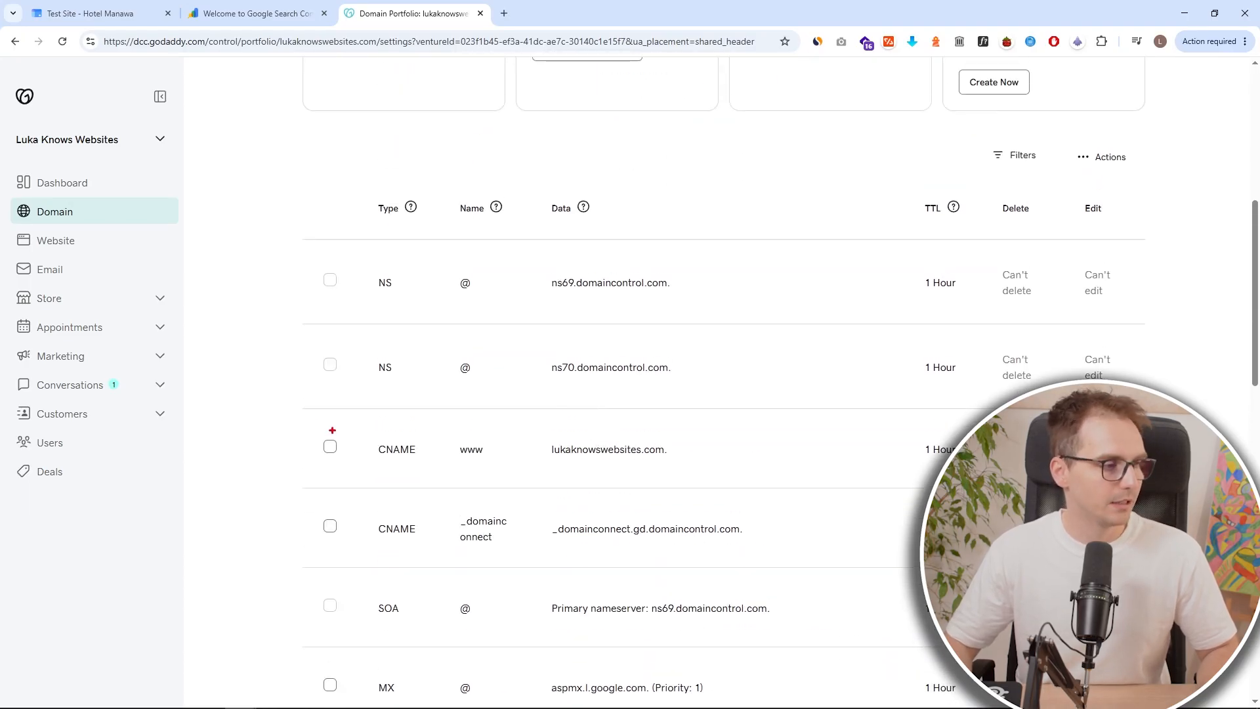
pyautogui.moveTo(303, 408)
pyautogui.mouseDown()
pyautogui.moveTo(487, 460)
pyautogui.moveTo(1004, 489)
pyautogui.mouseUp()
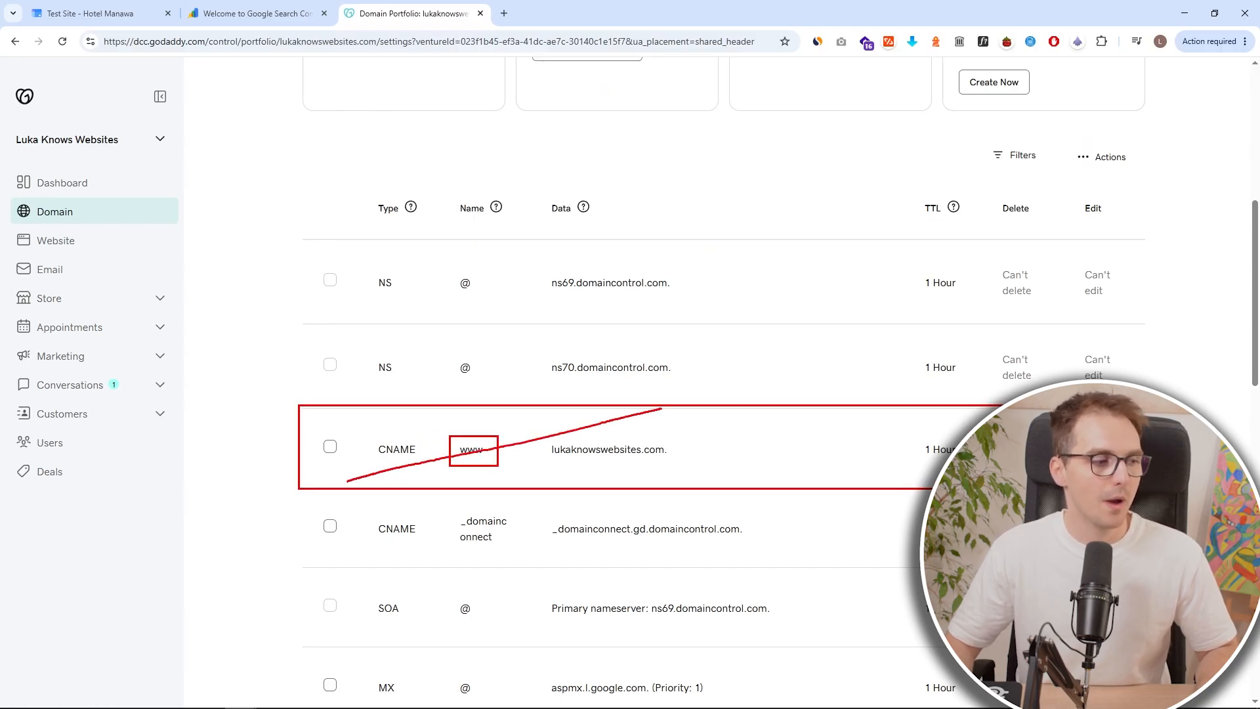
pyautogui.moveTo(422, 413); pyautogui.dragTo(662, 489)
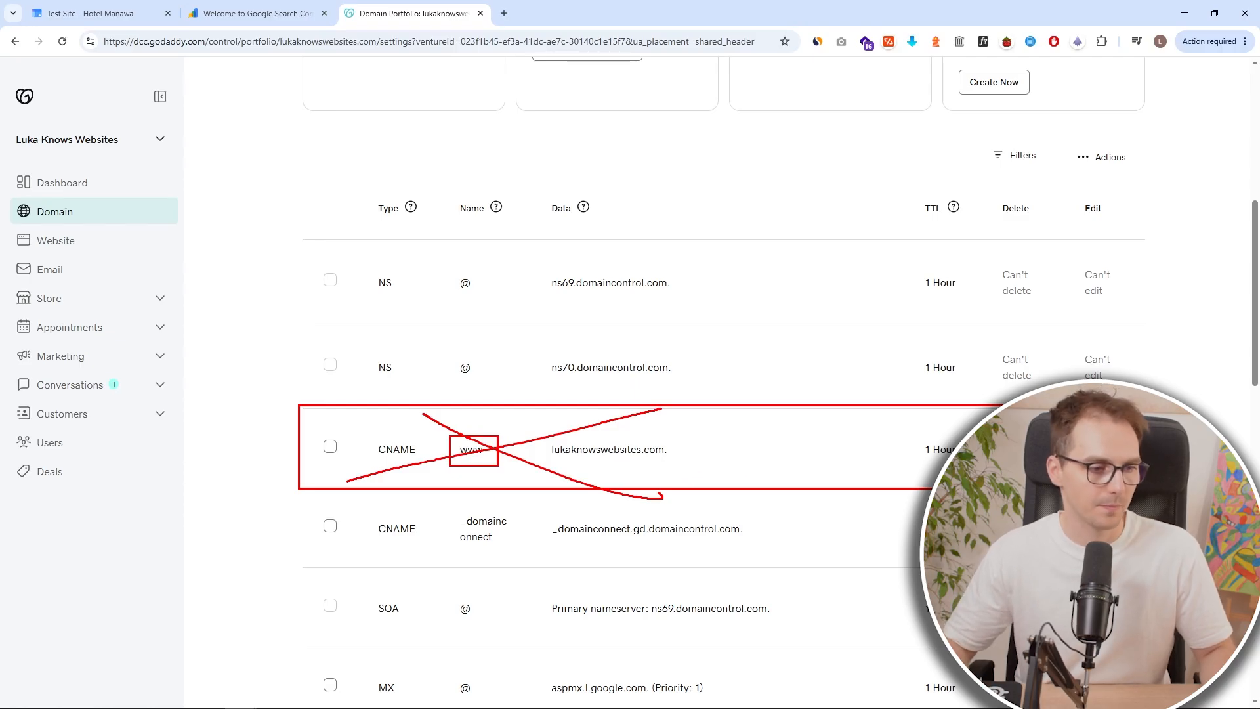
pyautogui.click(344, 197)
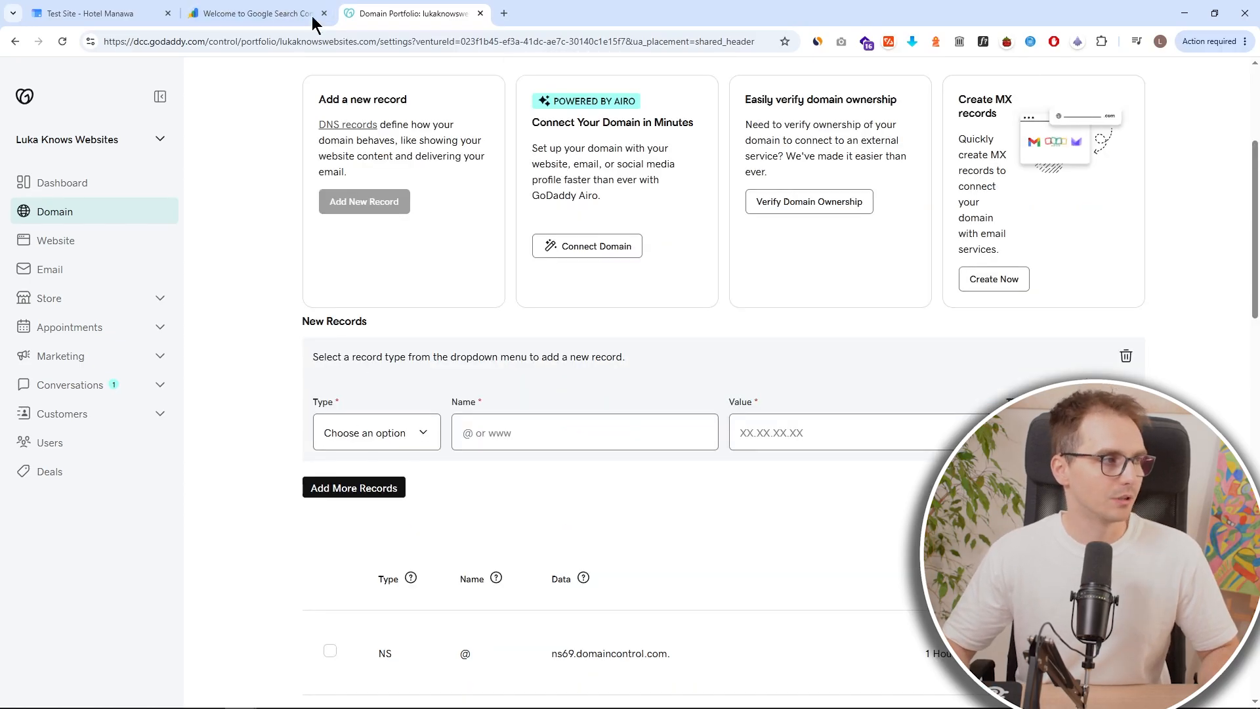
pyautogui.click(289, 13)
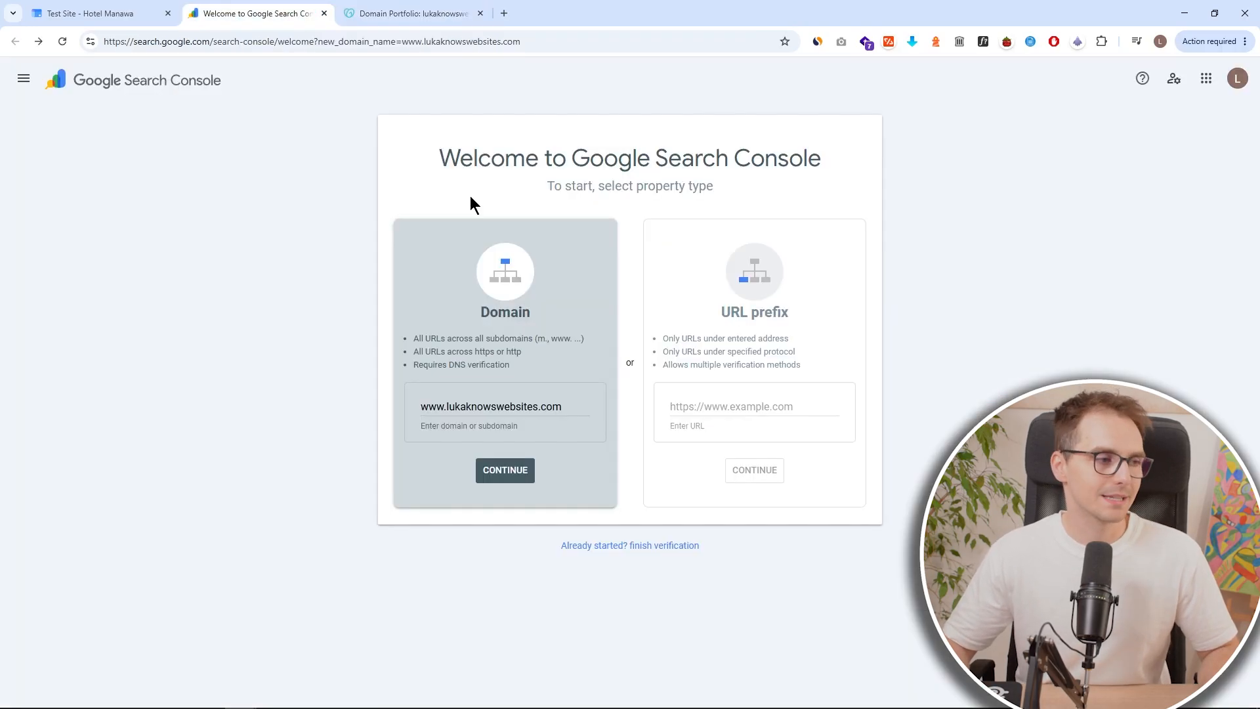
pyautogui.click(135, 13)
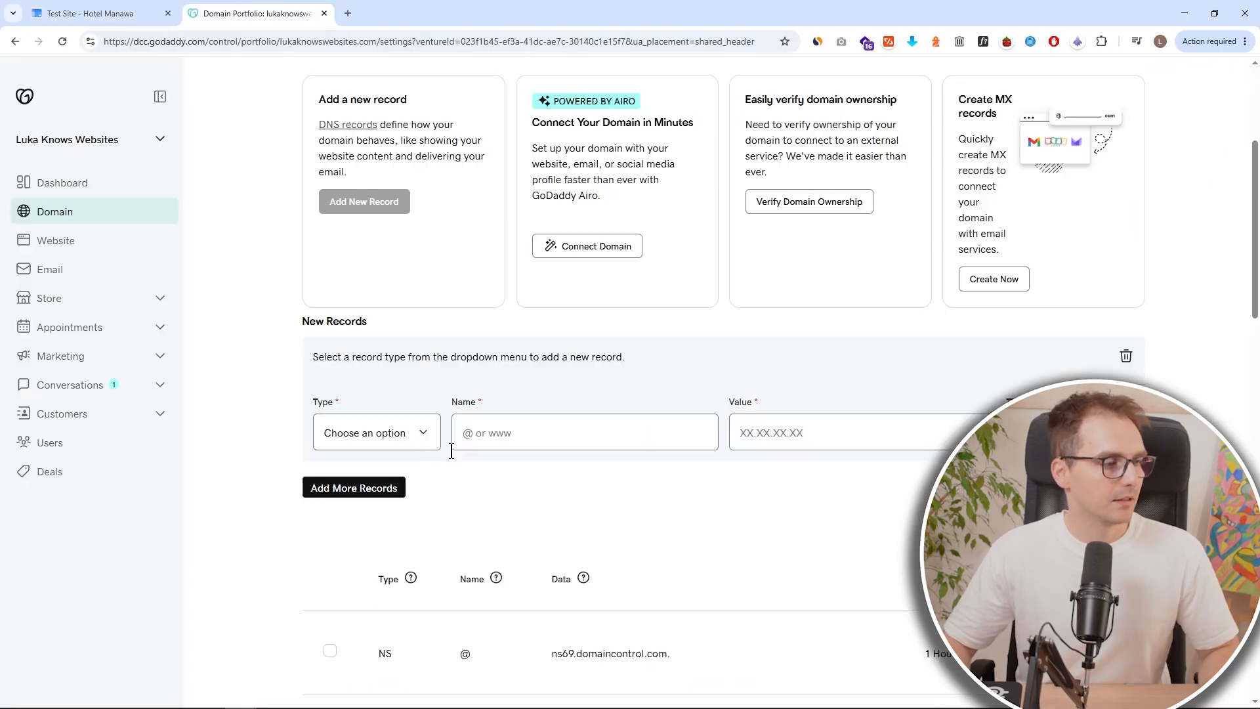
pyautogui.click(415, 435)
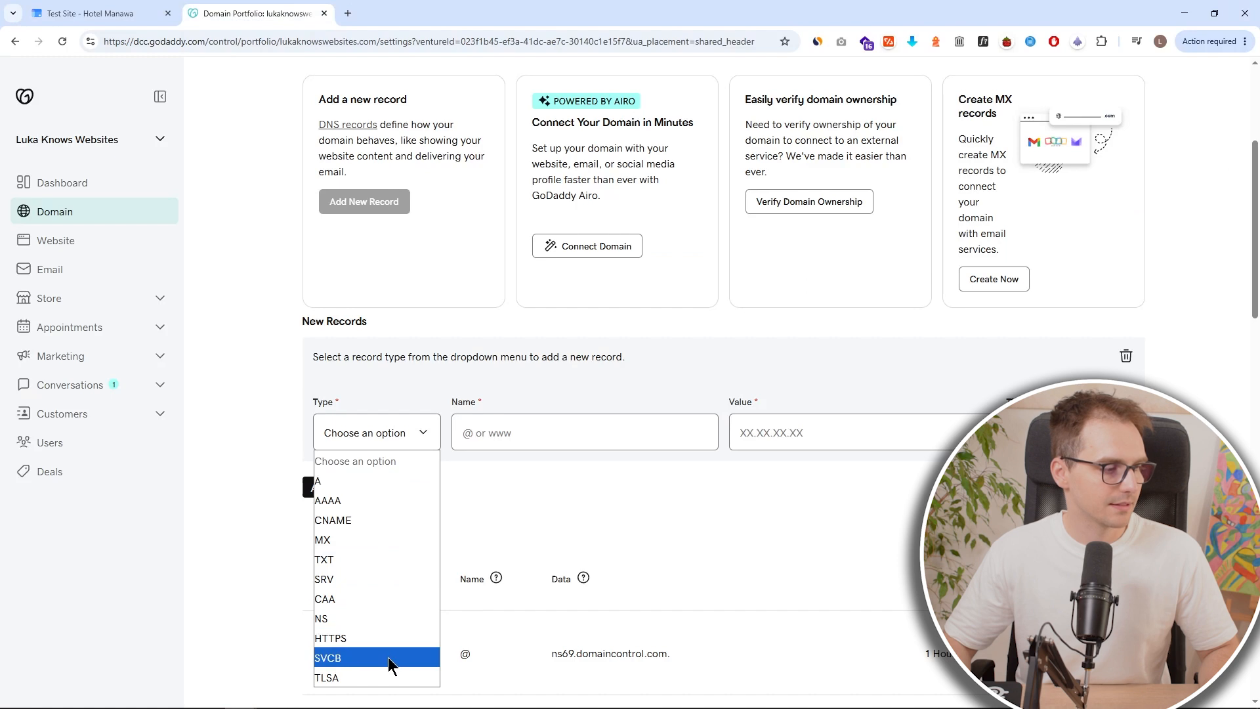
pyautogui.click(390, 521)
pyautogui.click(525, 435)
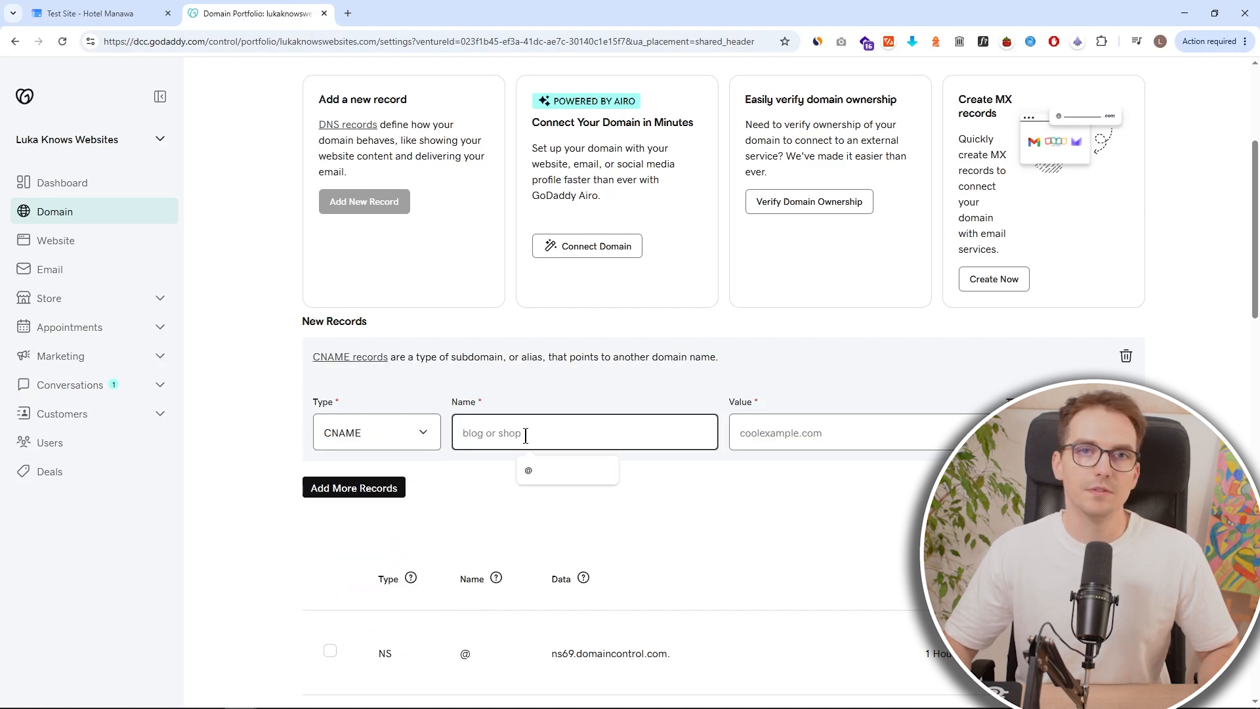
pyautogui.write('www')
# Copy ghs.googlehosted.com from the Sites instructions, paste it as the CNAME record's value, and save the record.
pyautogui.click(774, 433)
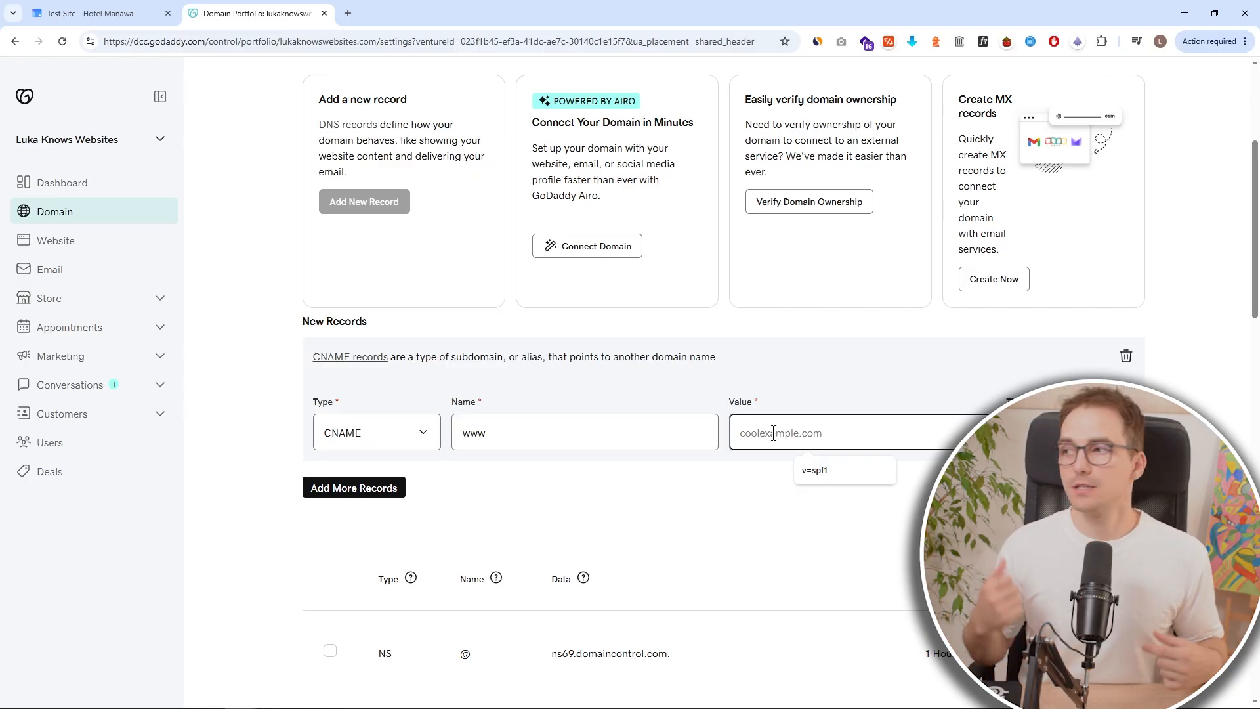
pyautogui.click(149, 10)
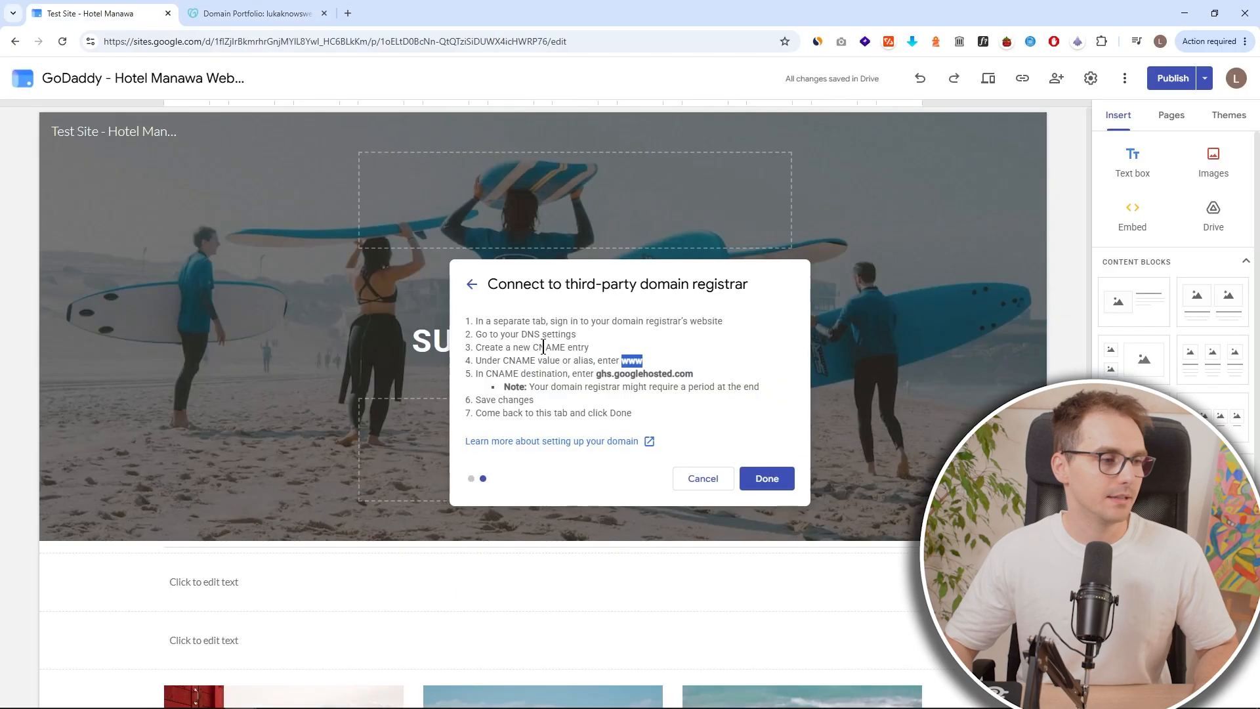
pyautogui.doubleClick(669, 375)
pyautogui.moveTo(695, 375); pyautogui.dragTo(595, 375)
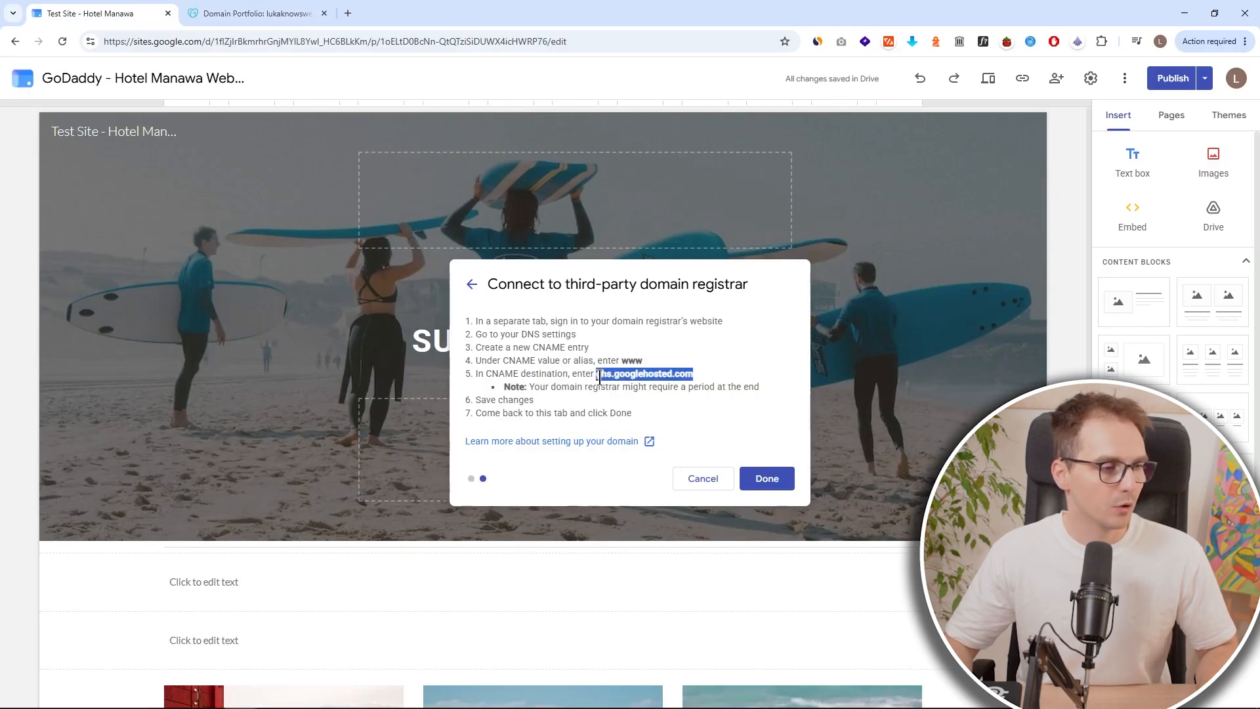
pyautogui.hotkey('ctrl', 'c')
pyautogui.click(226, 11)
pyautogui.click(809, 437)
pyautogui.hotkey('ctrl', 'v')
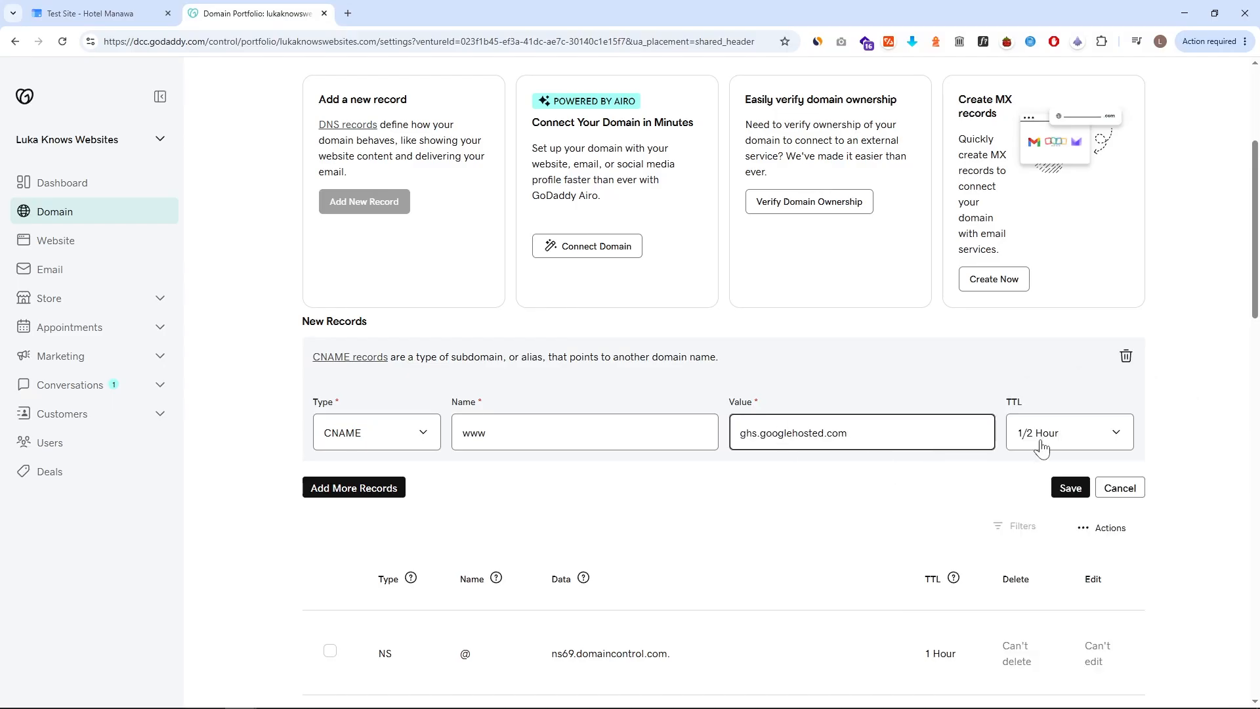
pyautogui.click(1080, 496)
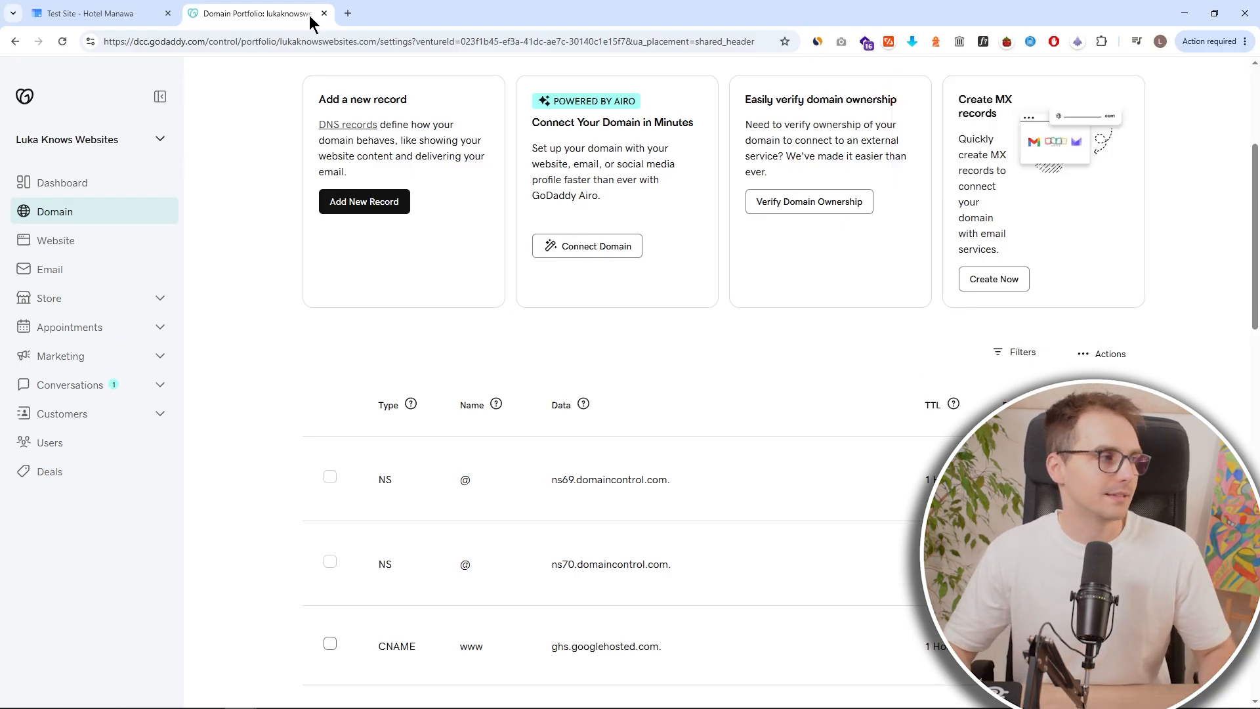
# Finish connecting the custom domain in Google Sites and close the Settings dialog.
pyautogui.click(108, 13)
pyautogui.click(754, 446)
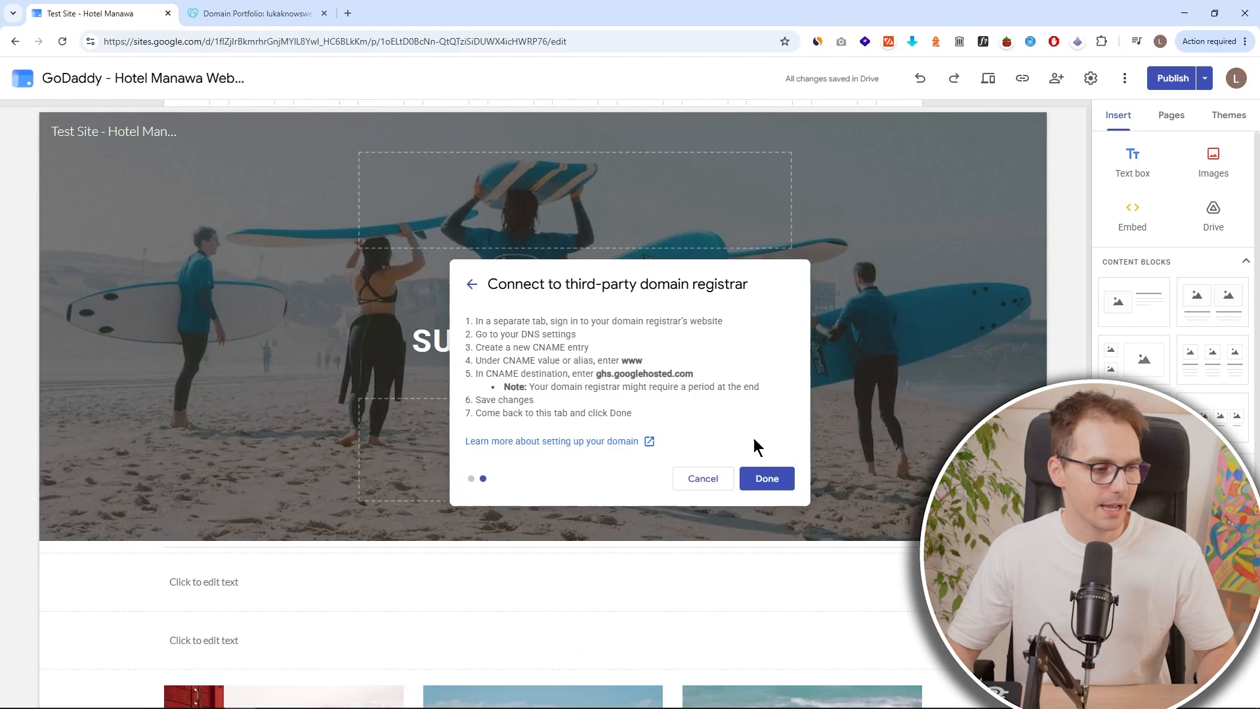
pyautogui.click(775, 489)
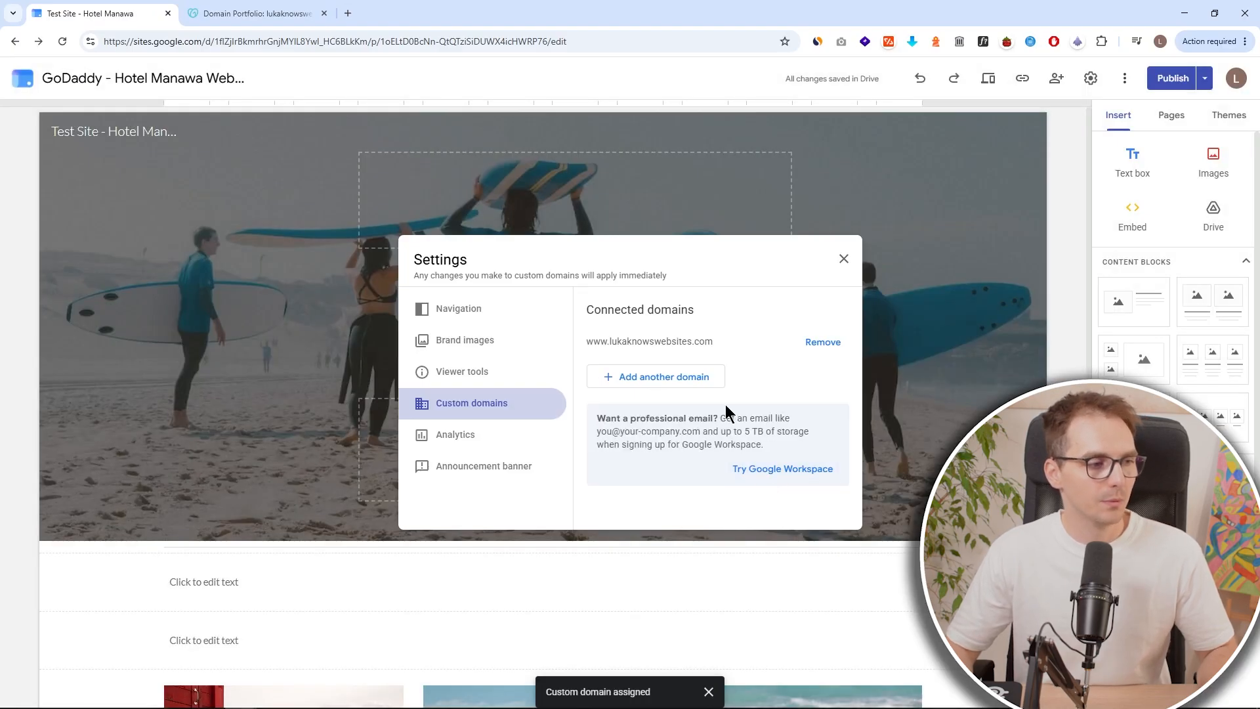
pyautogui.moveTo(722, 347); pyautogui.dragTo(590, 348)
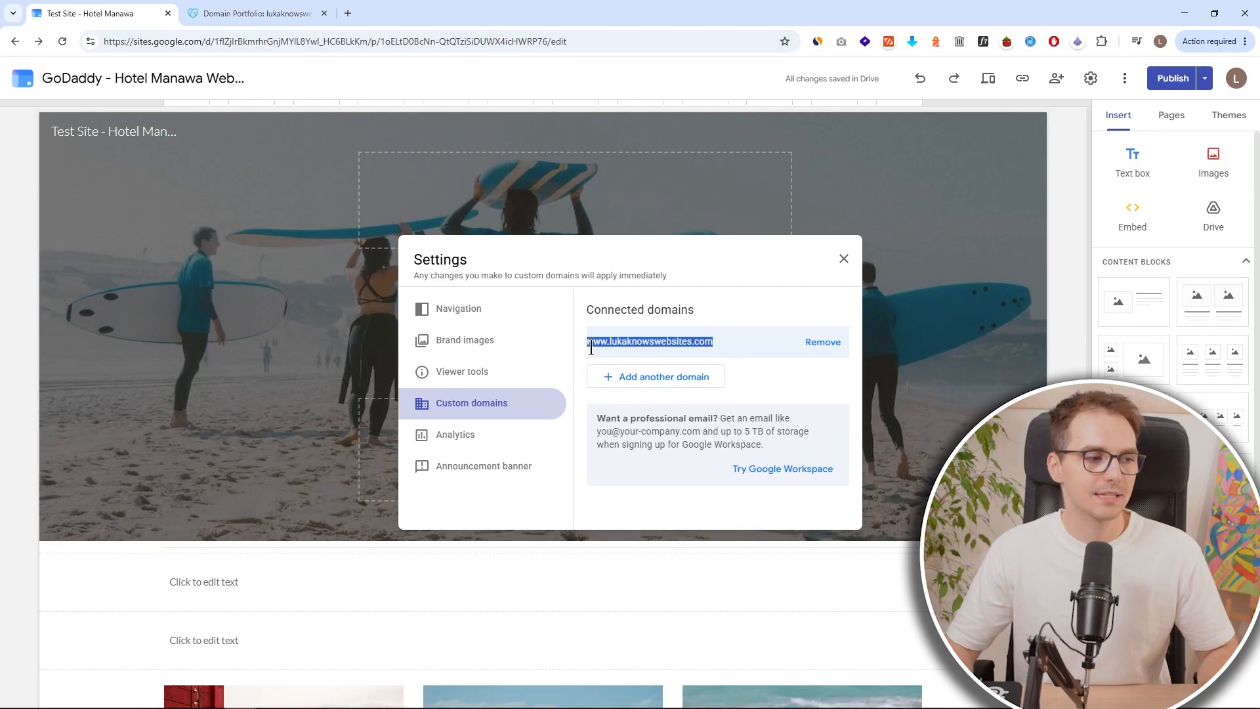
pyautogui.click(844, 261)
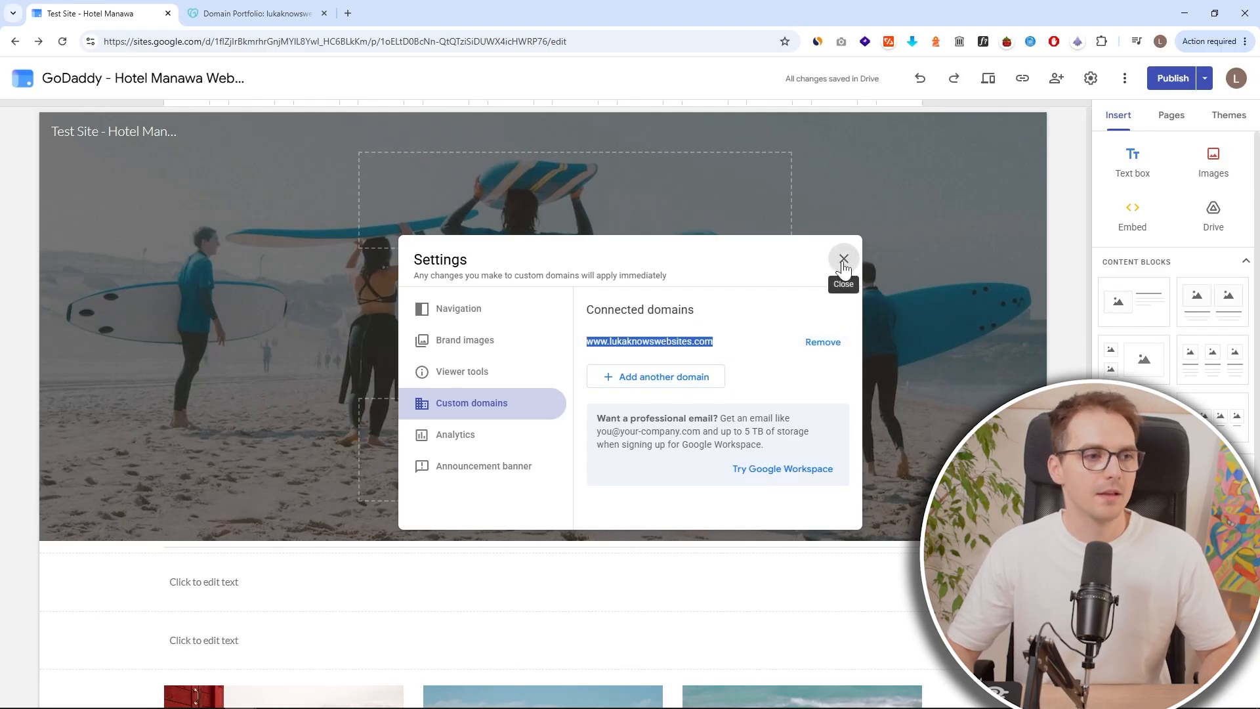
# Copy the published site link and test it in an incognito window and in a new browser tab.
pyautogui.click(1027, 84)
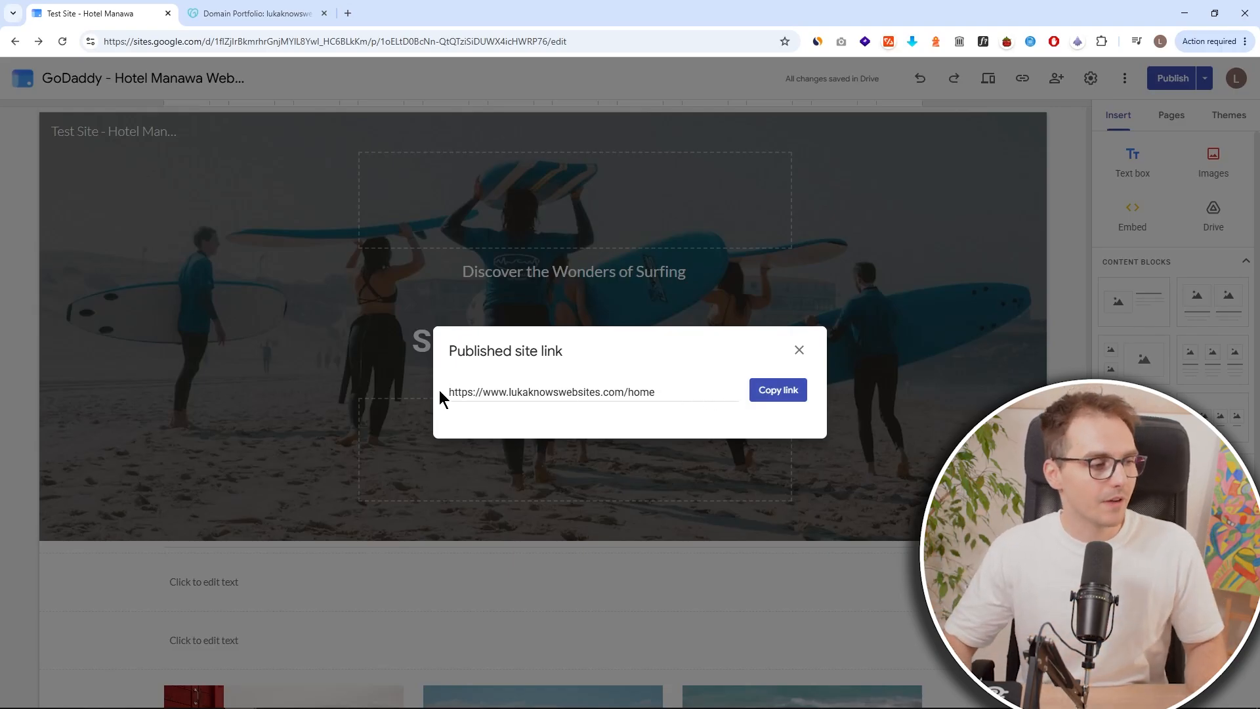
pyautogui.click(774, 391)
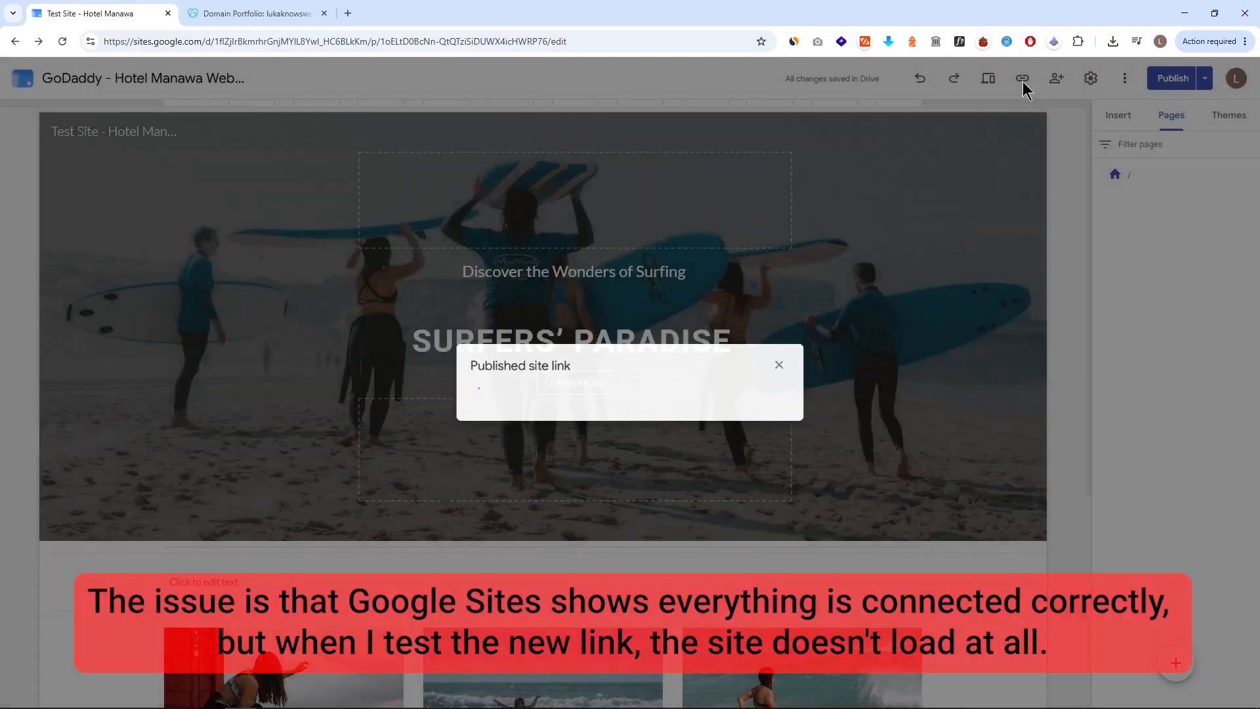
pyautogui.click(790, 392)
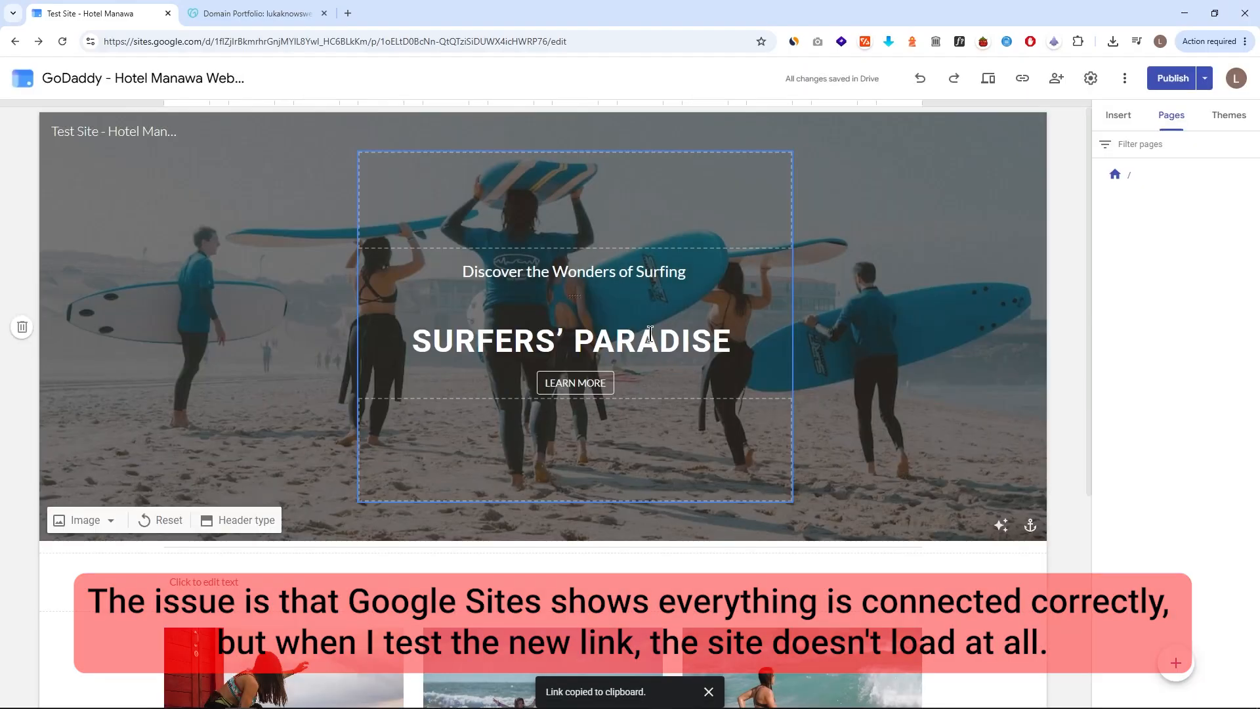
pyautogui.hotkey('ctrl', 'shift', 'n')
pyautogui.hotkey('ctrl', 'v')
pyautogui.press('Return')
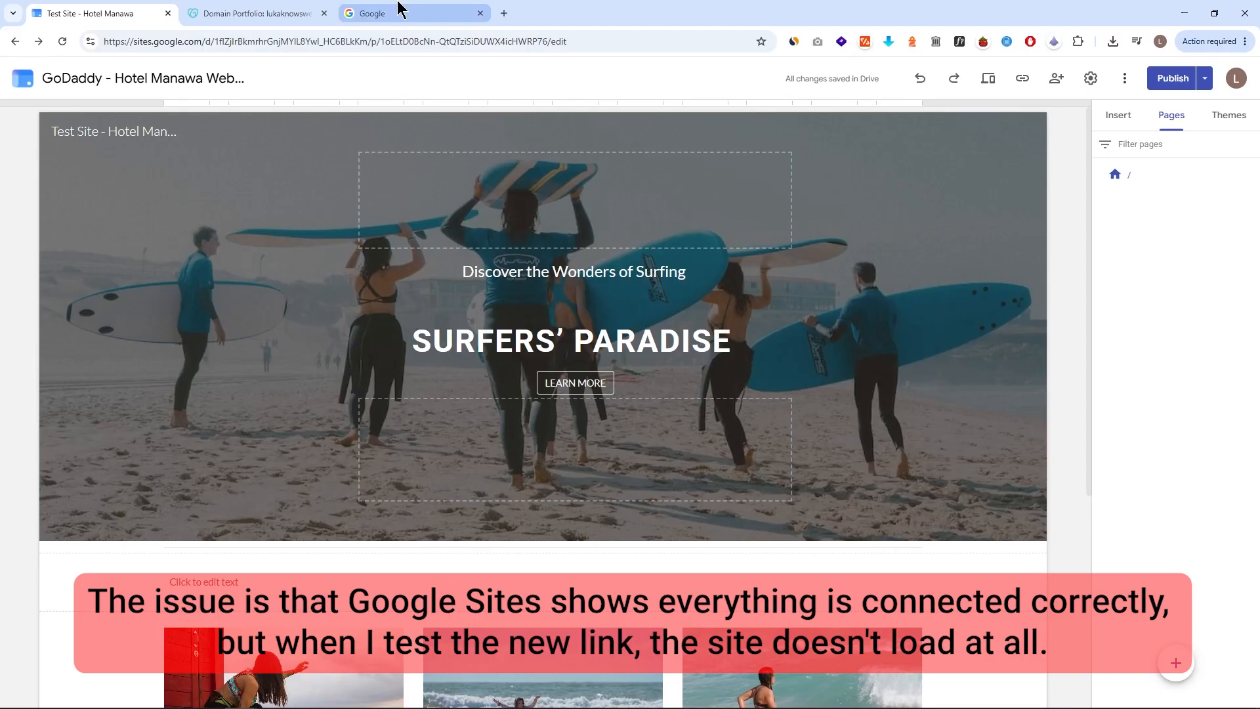
pyautogui.click(398, 9)
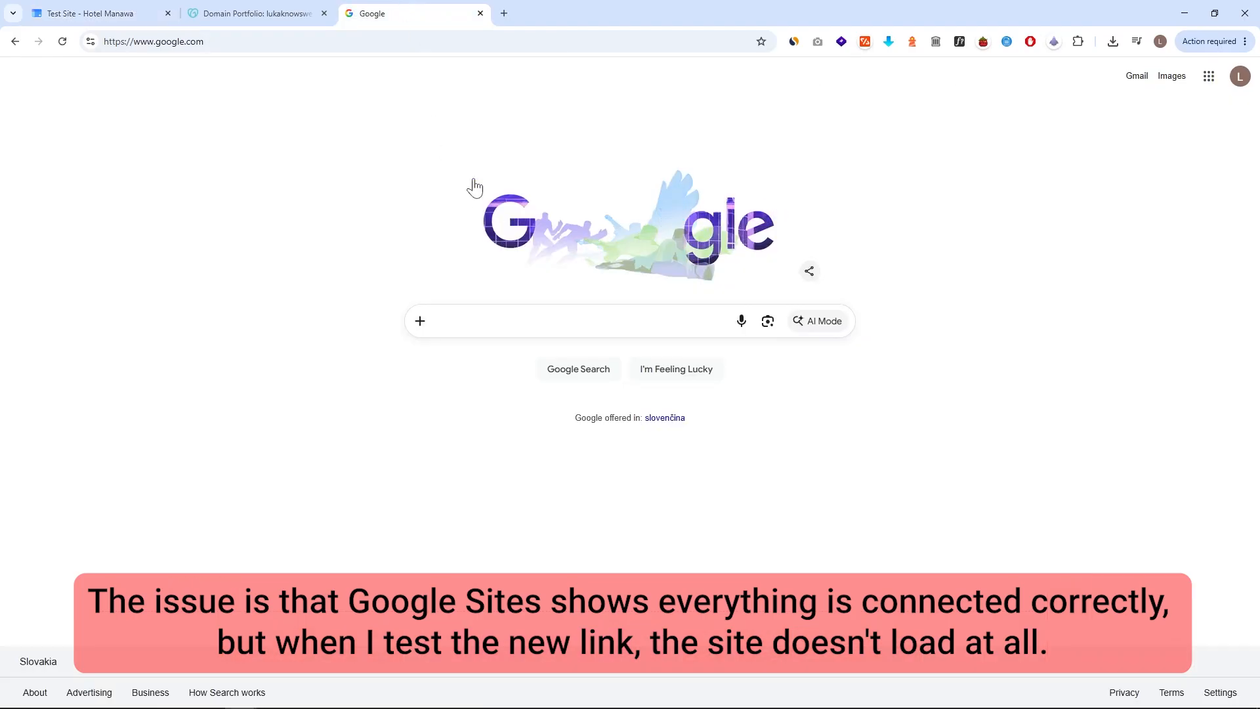
pyautogui.click(363, 39)
pyautogui.hotkey('ctrl', 'v')
pyautogui.press('Return')
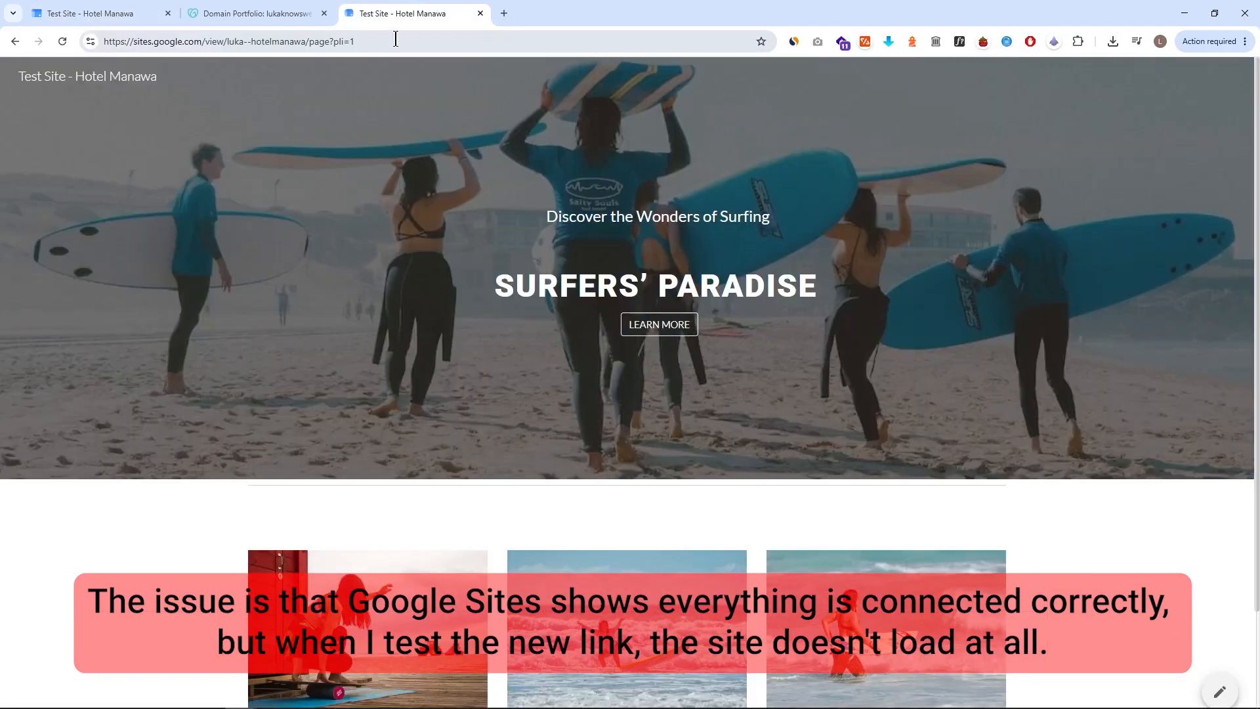
pyautogui.click(368, 42)
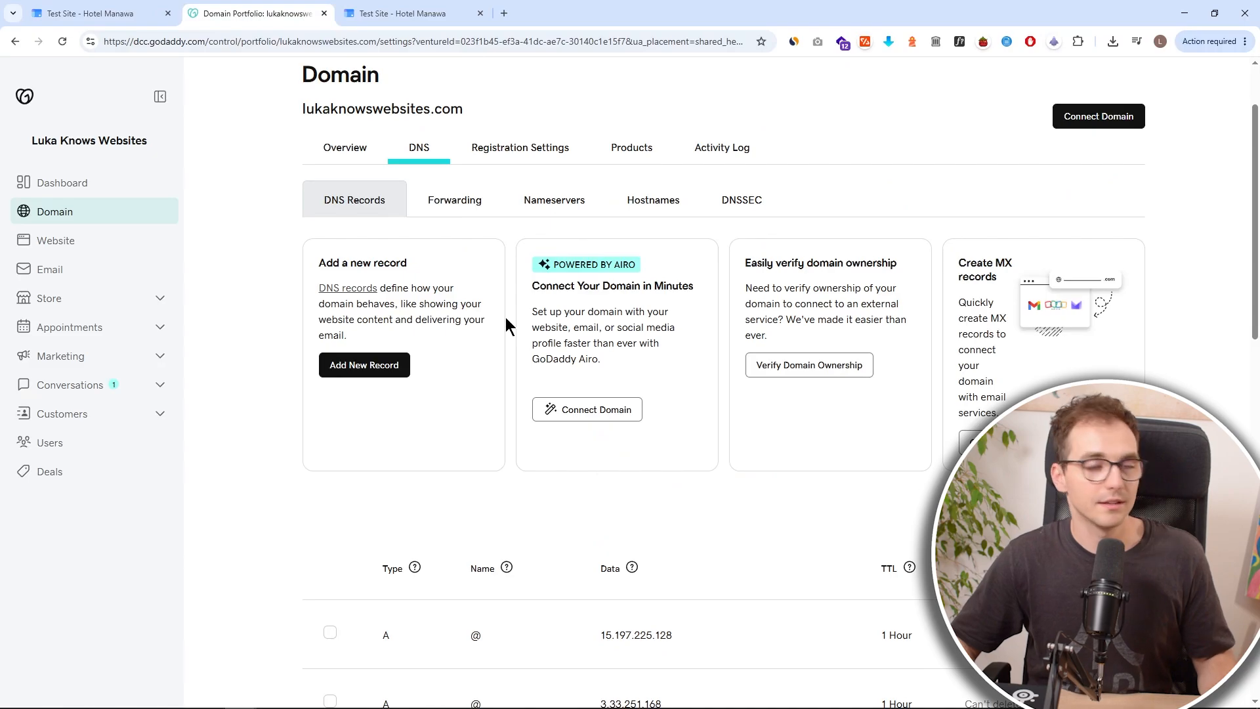
# Review the GoDaddy DNS records and the existing domain forwarding destination.
pyautogui.scroll(-10, 507, 318)
pyautogui.scroll(-3, 525, 327)
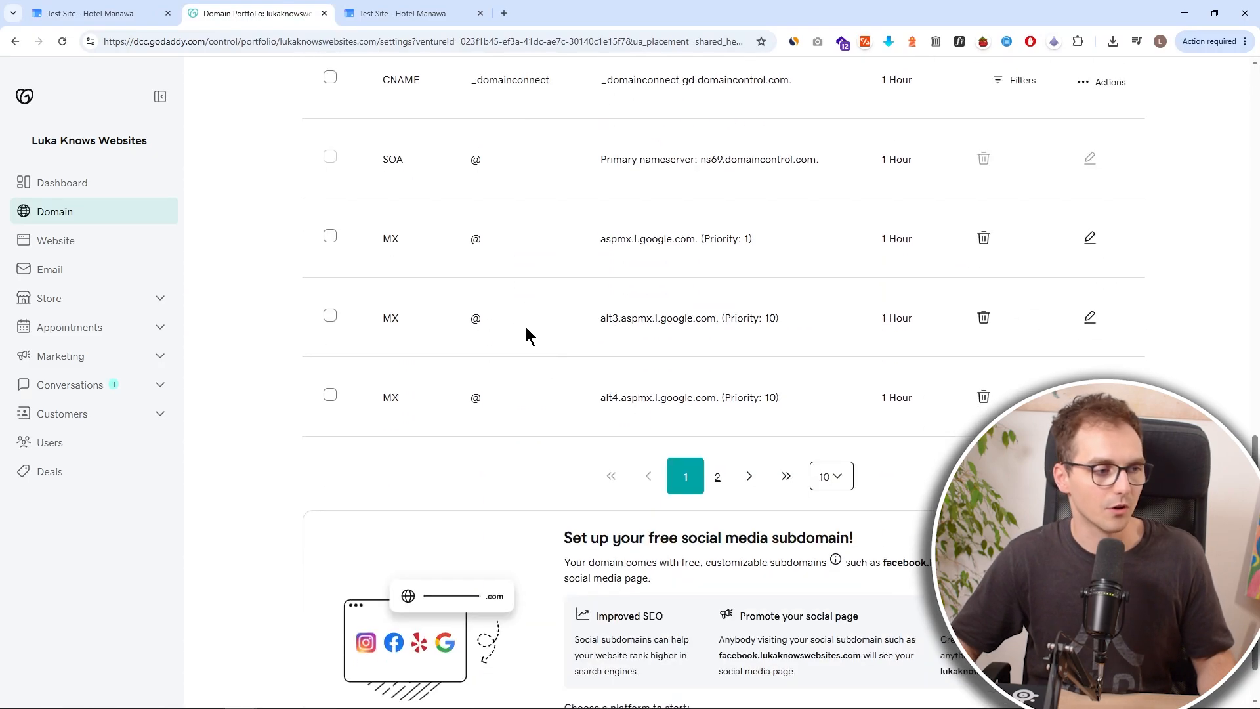
pyautogui.scroll(15, 525, 327)
pyautogui.click(455, 302)
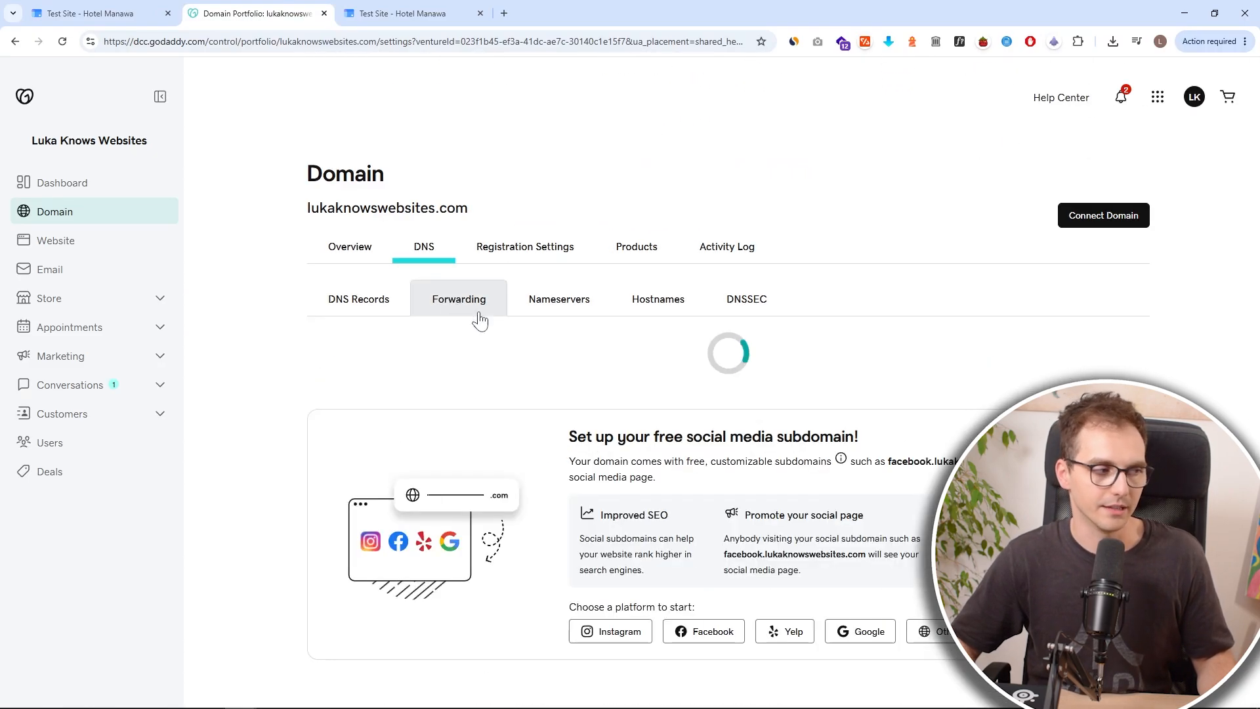
pyautogui.scroll(-2, 517, 355)
pyautogui.doubleClick(796, 460)
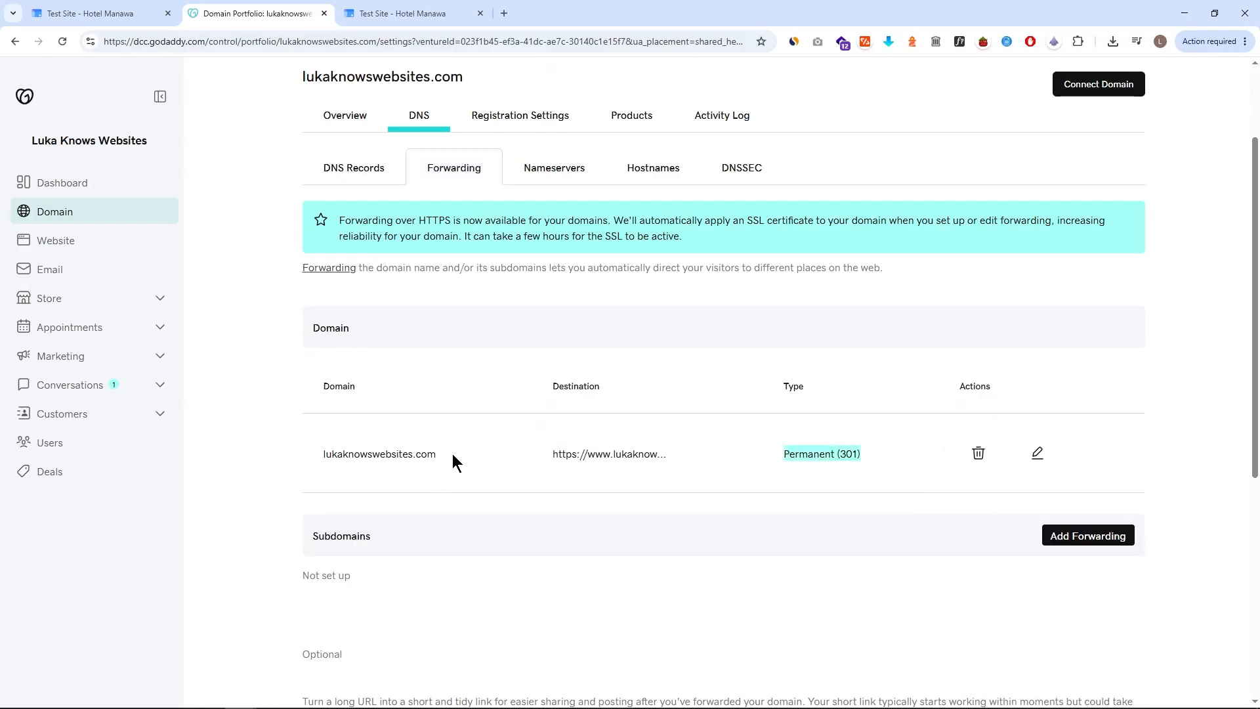
pyautogui.moveTo(454, 461); pyautogui.dragTo(295, 459)
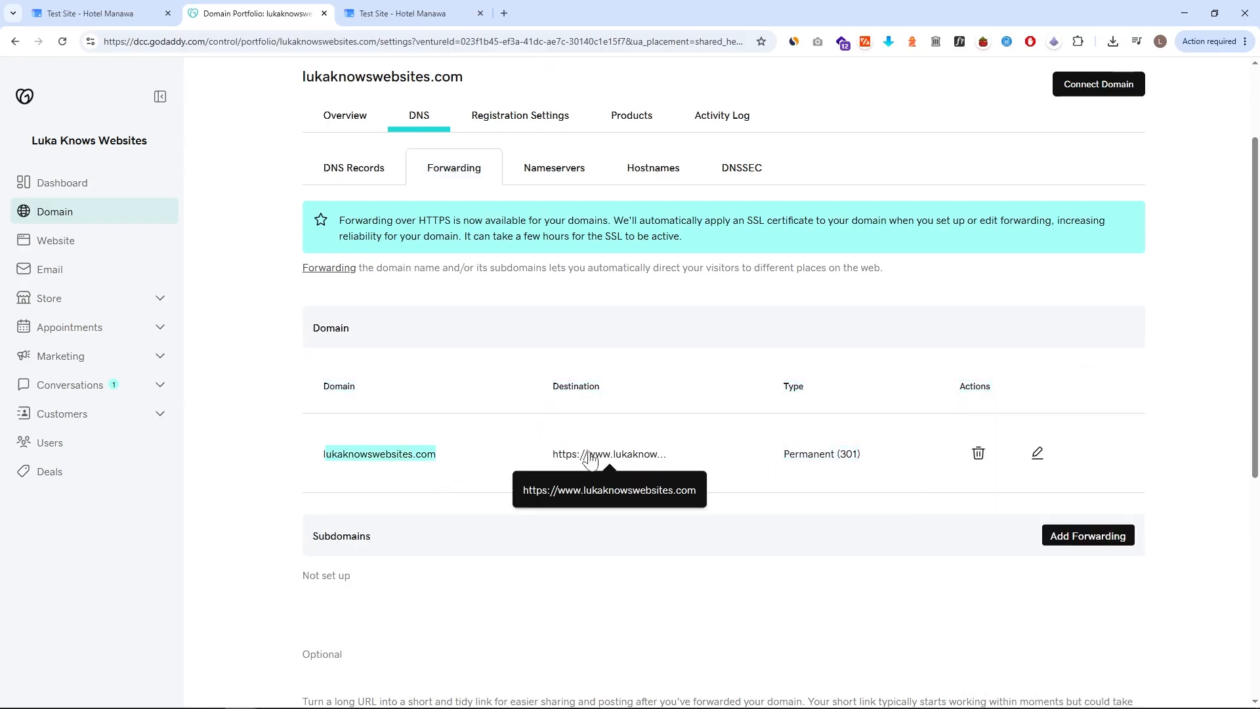
pyautogui.tripleClick(596, 490)
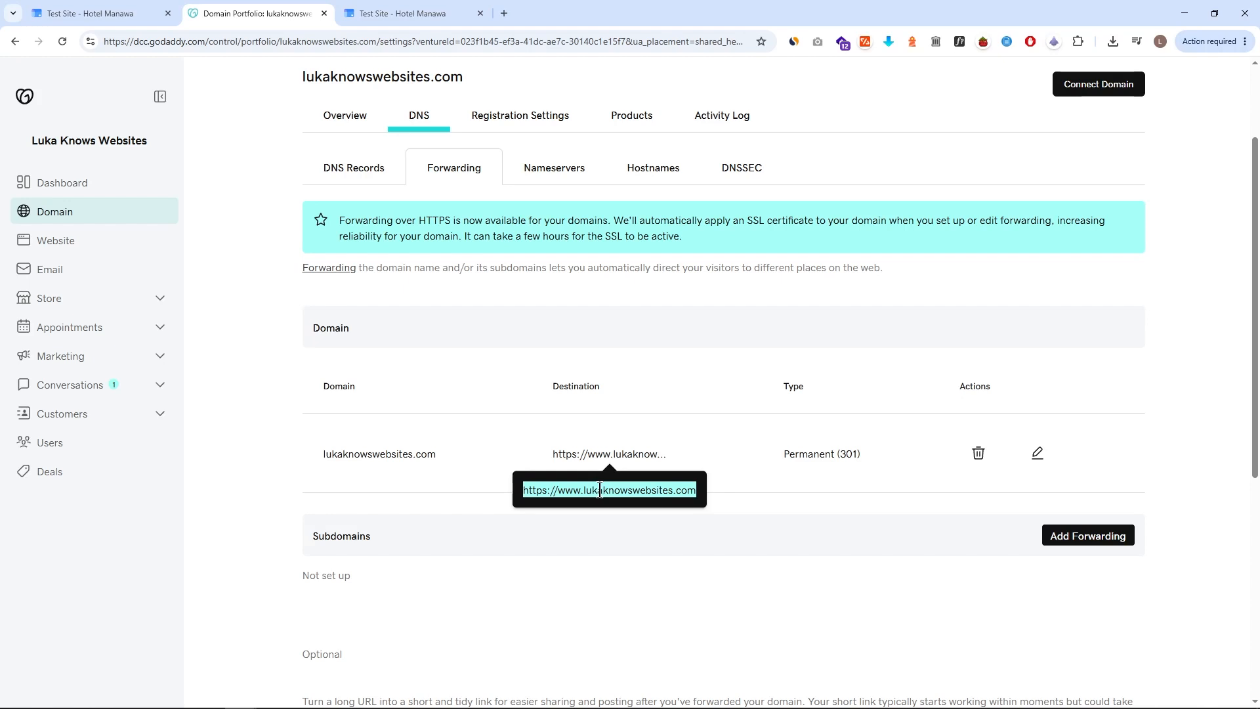
pyautogui.click(1057, 535)
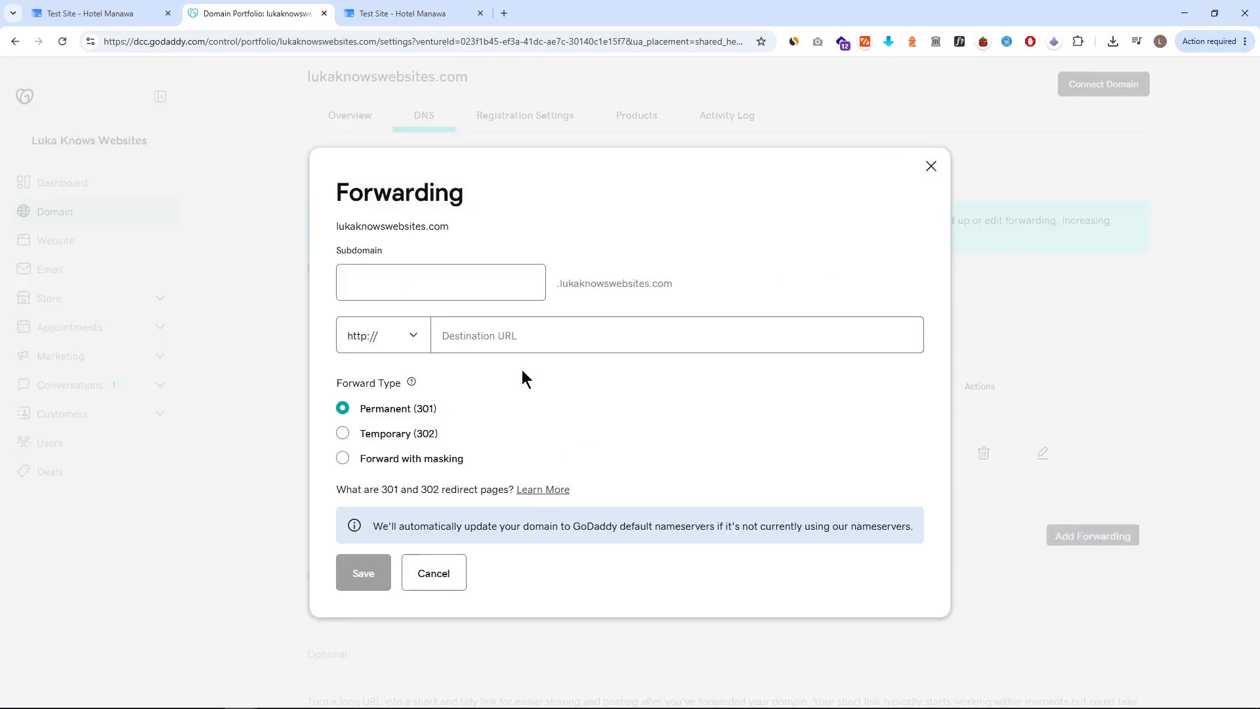
pyautogui.click(430, 291)
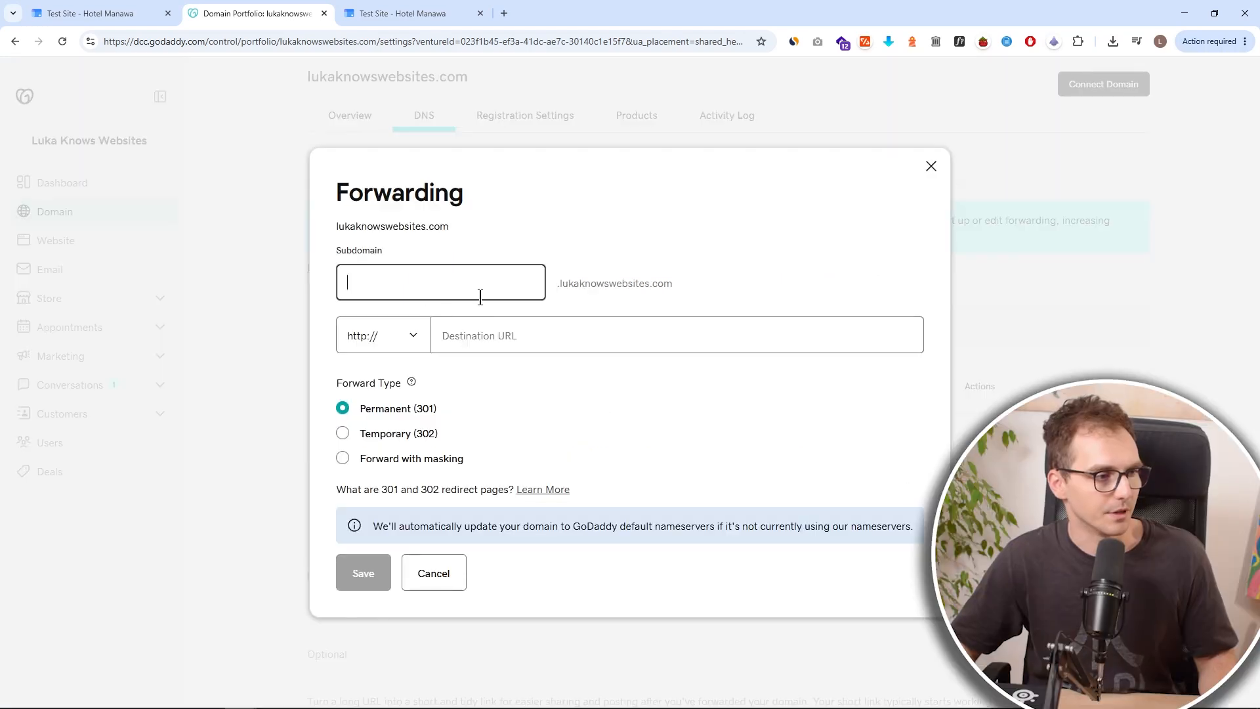
pyautogui.click(402, 346)
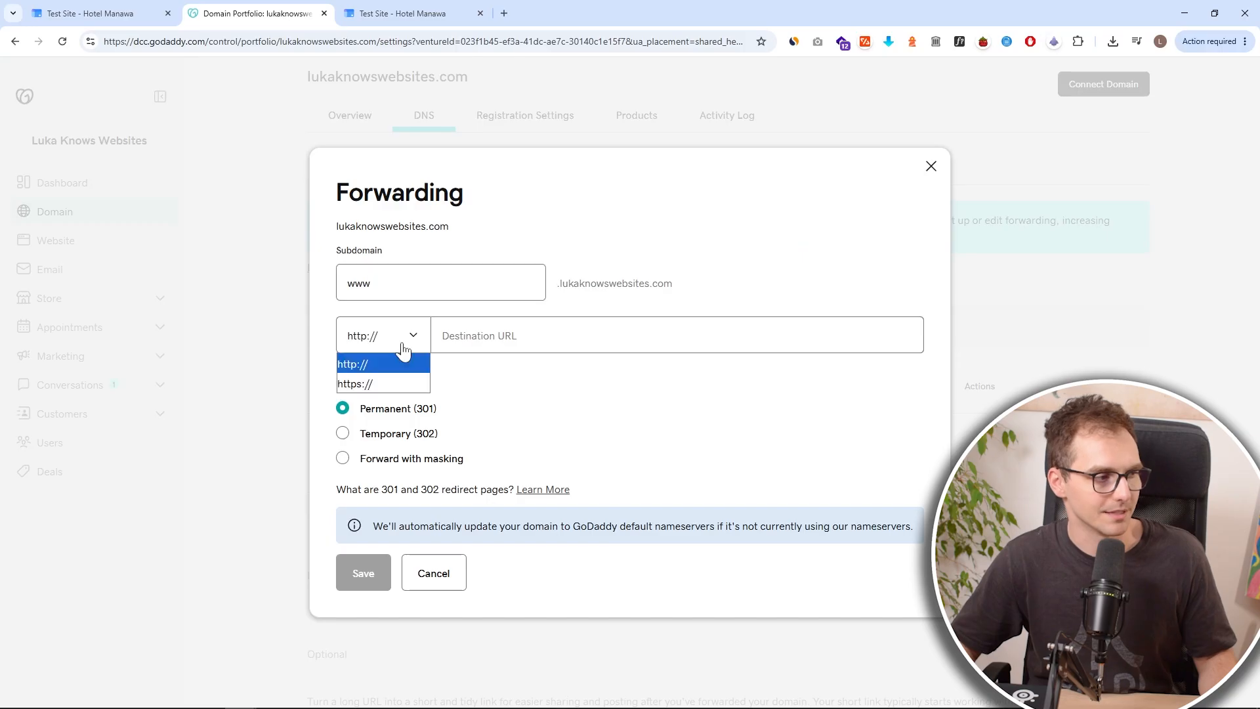
pyautogui.click(415, 380)
pyautogui.click(495, 345)
pyautogui.hotkey('ctrl', 'v')
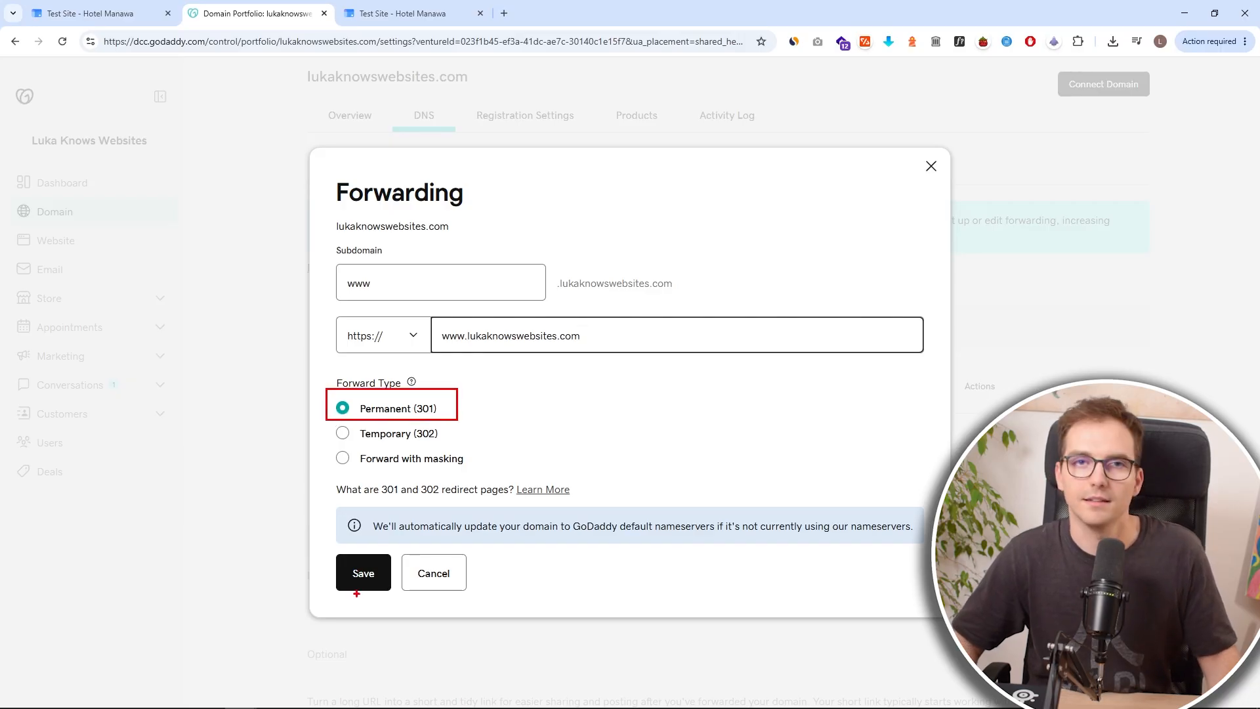
pyautogui.click(931, 166)
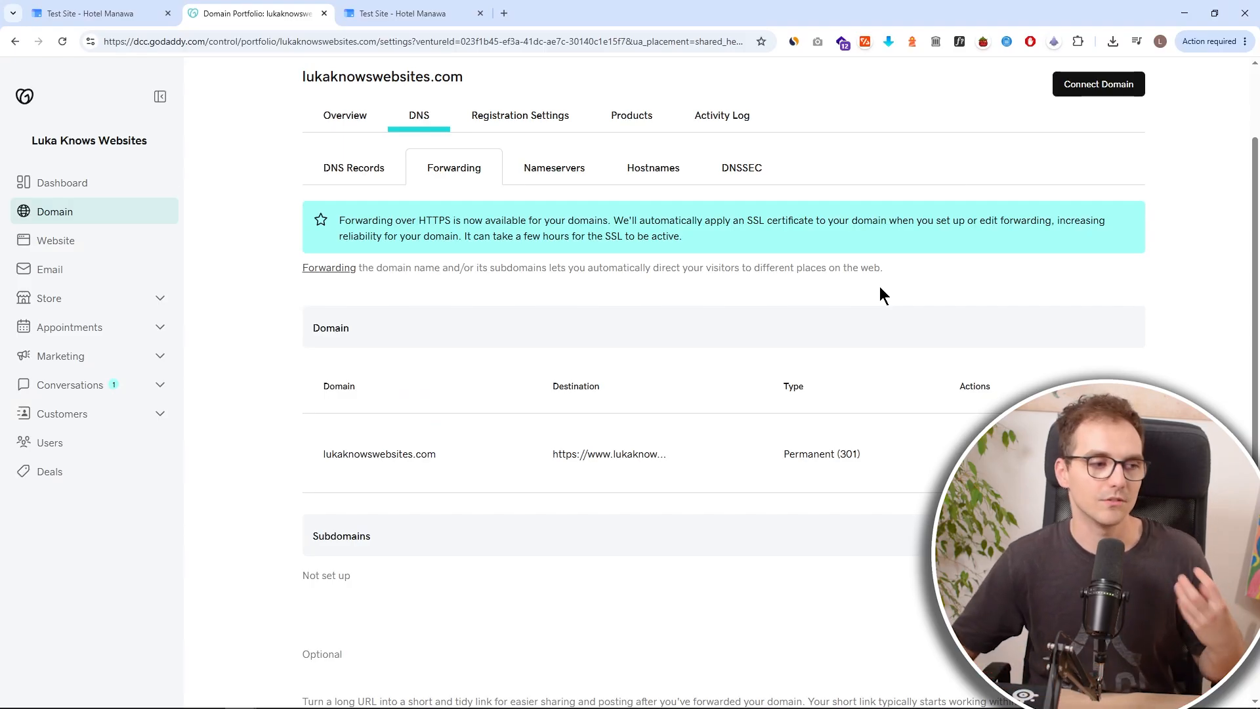
# Try to publish the Google Sites website again and return to the editor.
pyautogui.click(128, 14)
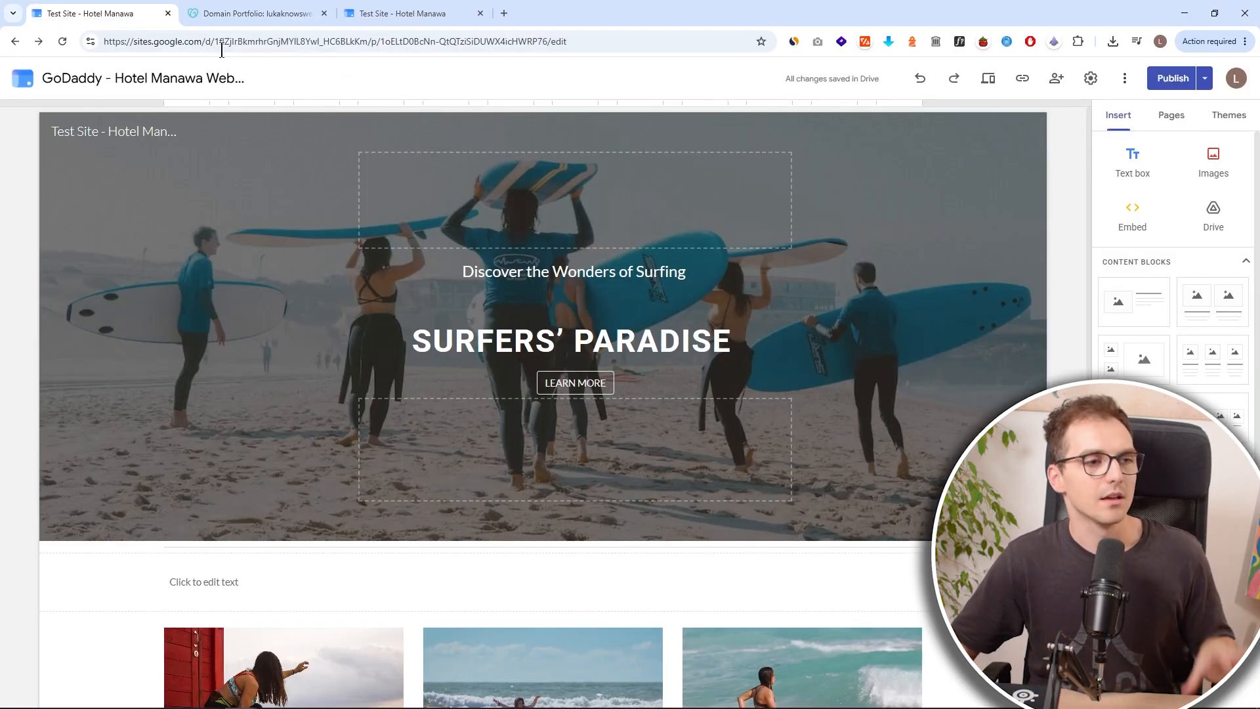
pyautogui.click(1170, 78)
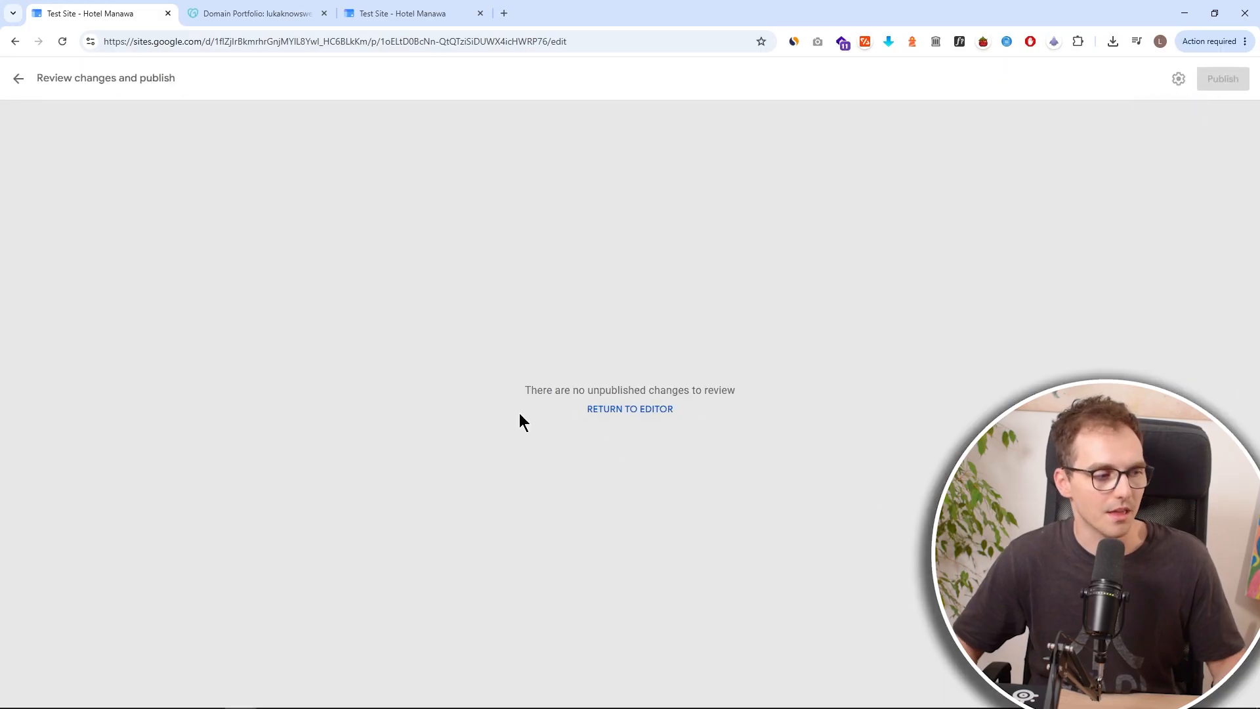
pyautogui.click(18, 79)
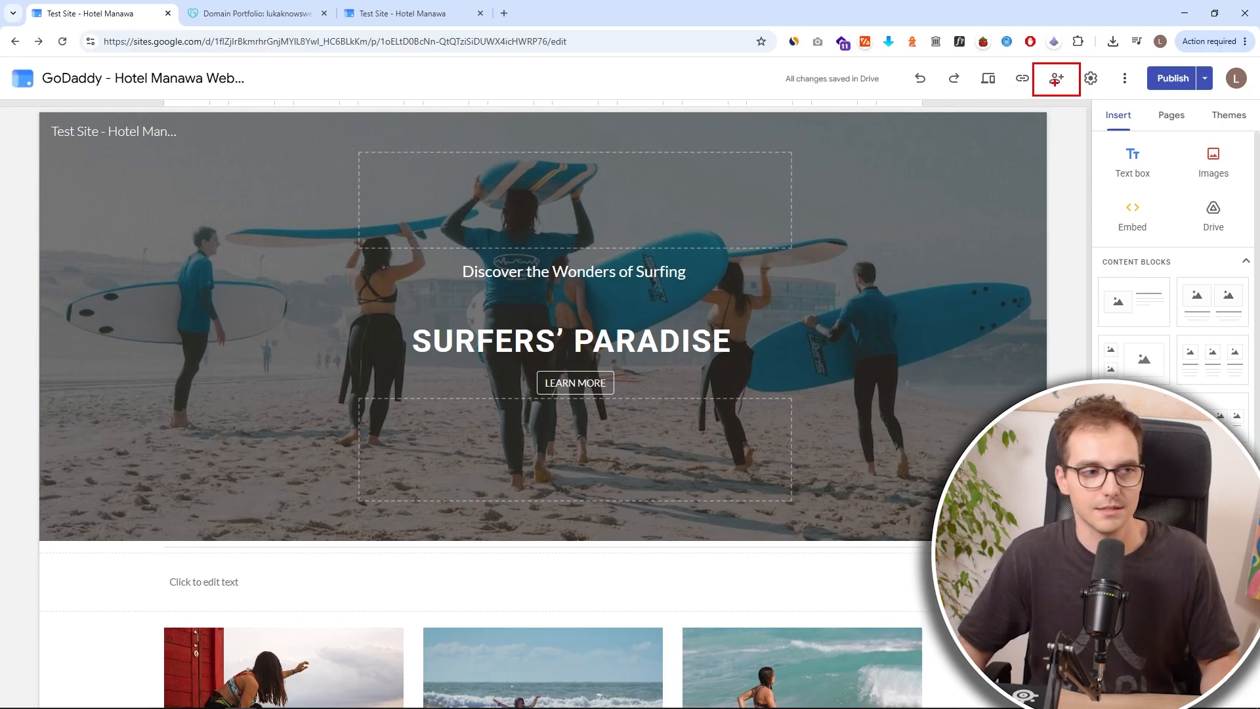
# Set the published site's general access to Public in the site's sharing settings.
pyautogui.click(1056, 78)
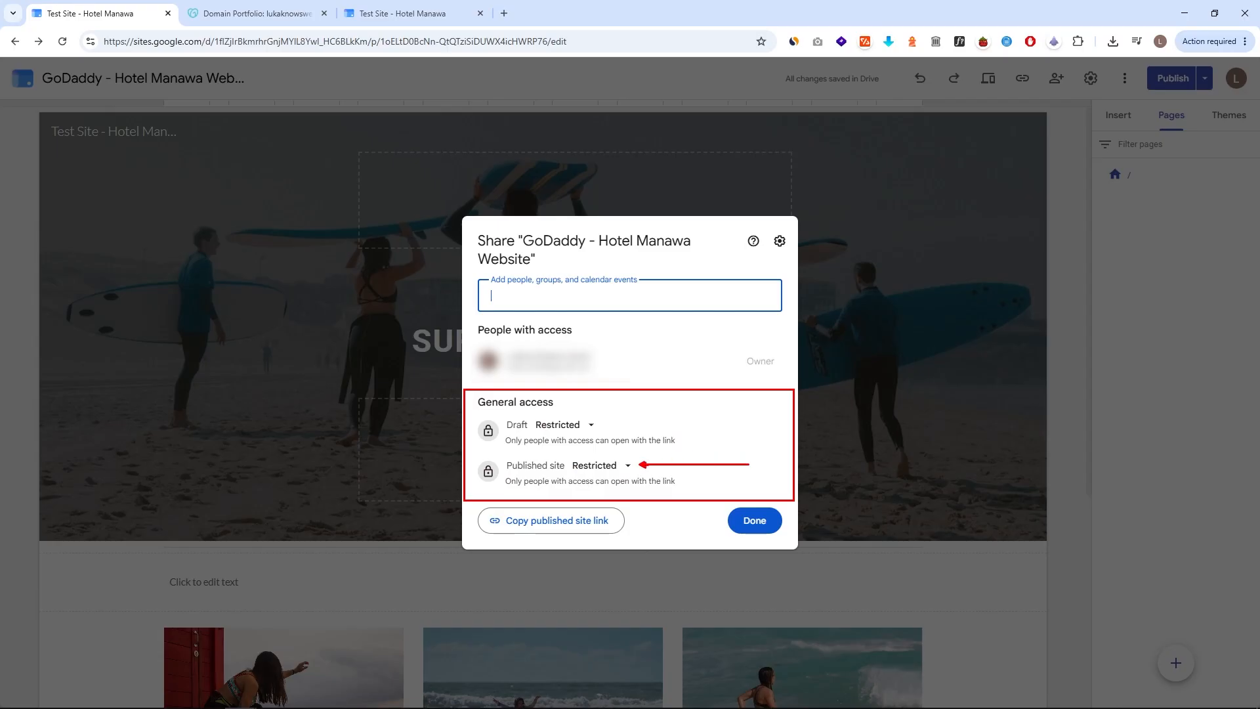
pyautogui.click(620, 467)
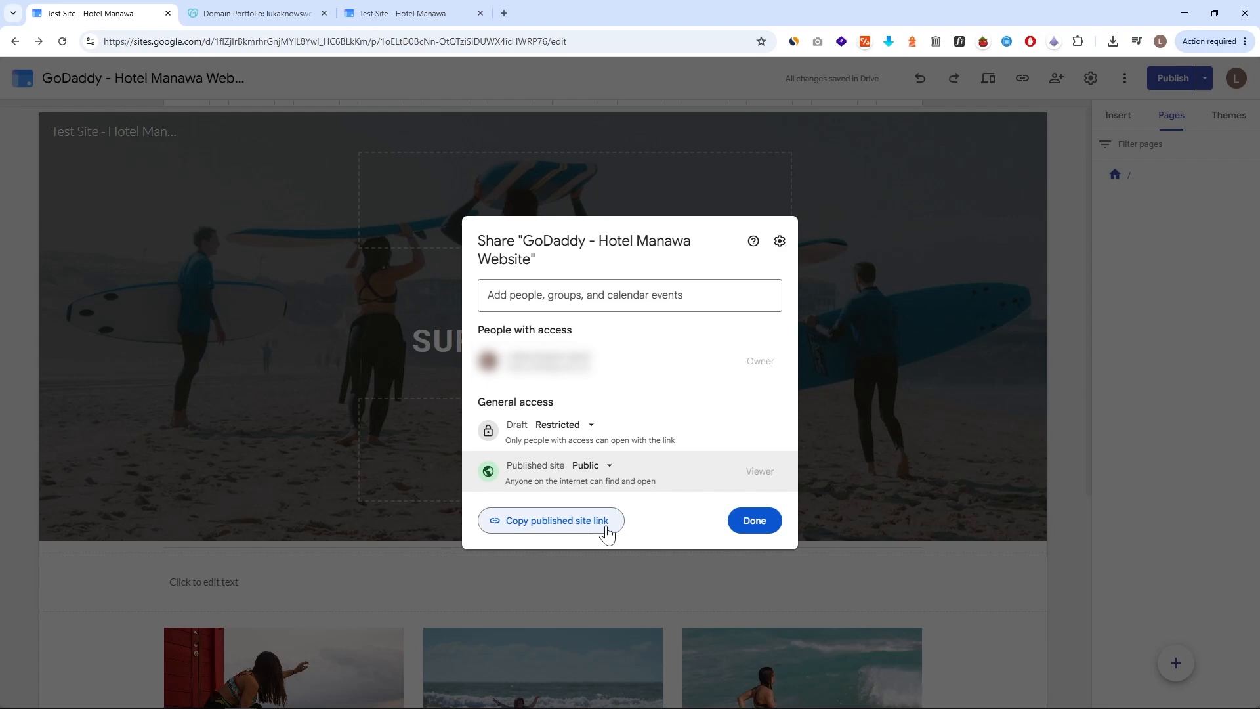
pyautogui.click(771, 521)
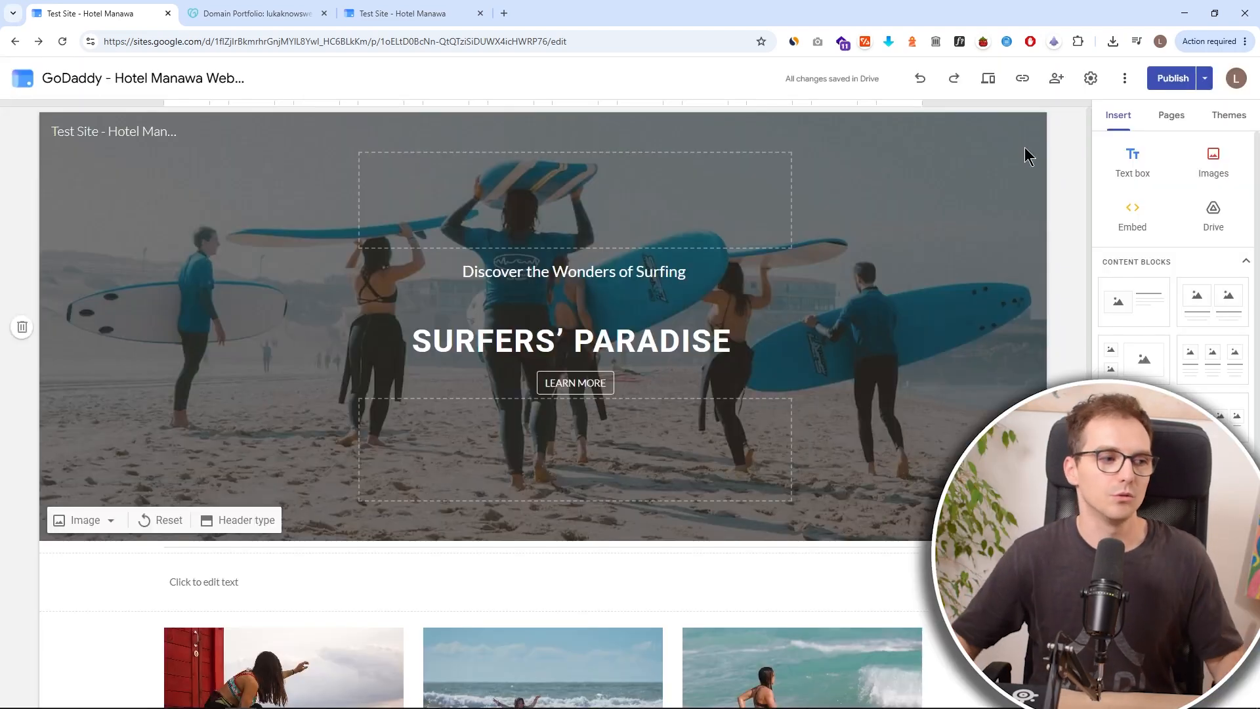
# Copy the published site link again and open it in a new incognito window to test it.
pyautogui.click(1023, 78)
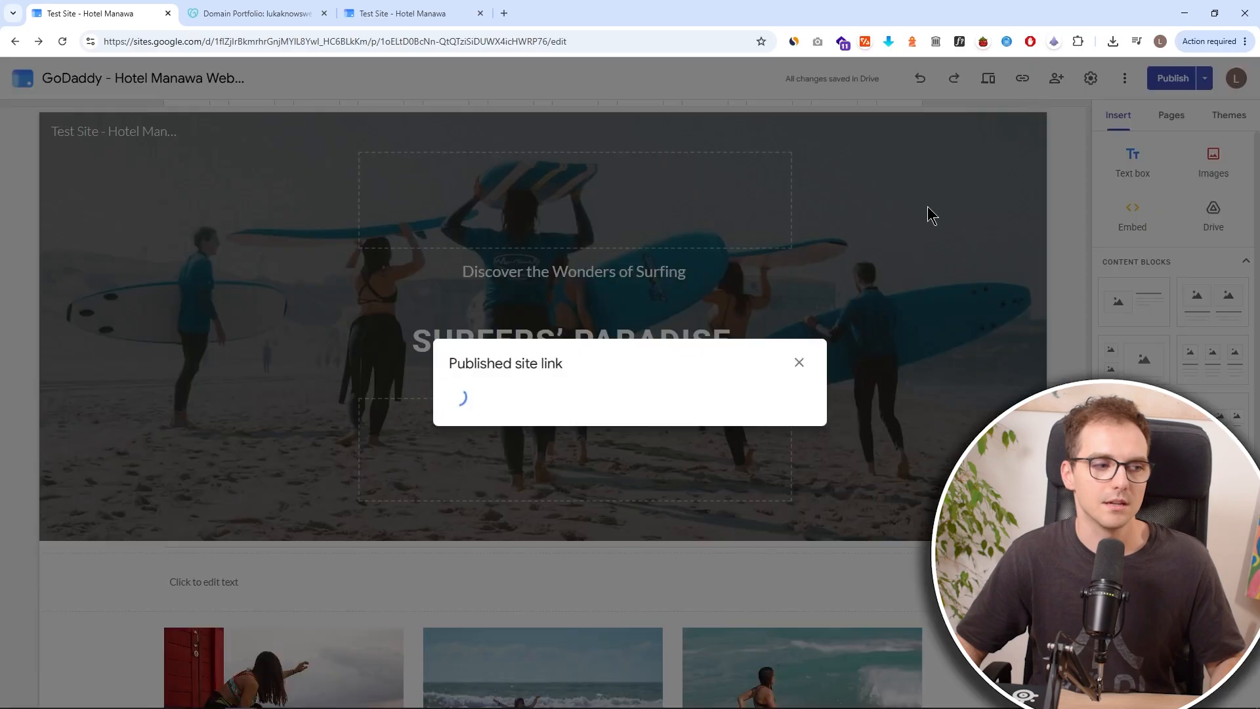
pyautogui.click(779, 392)
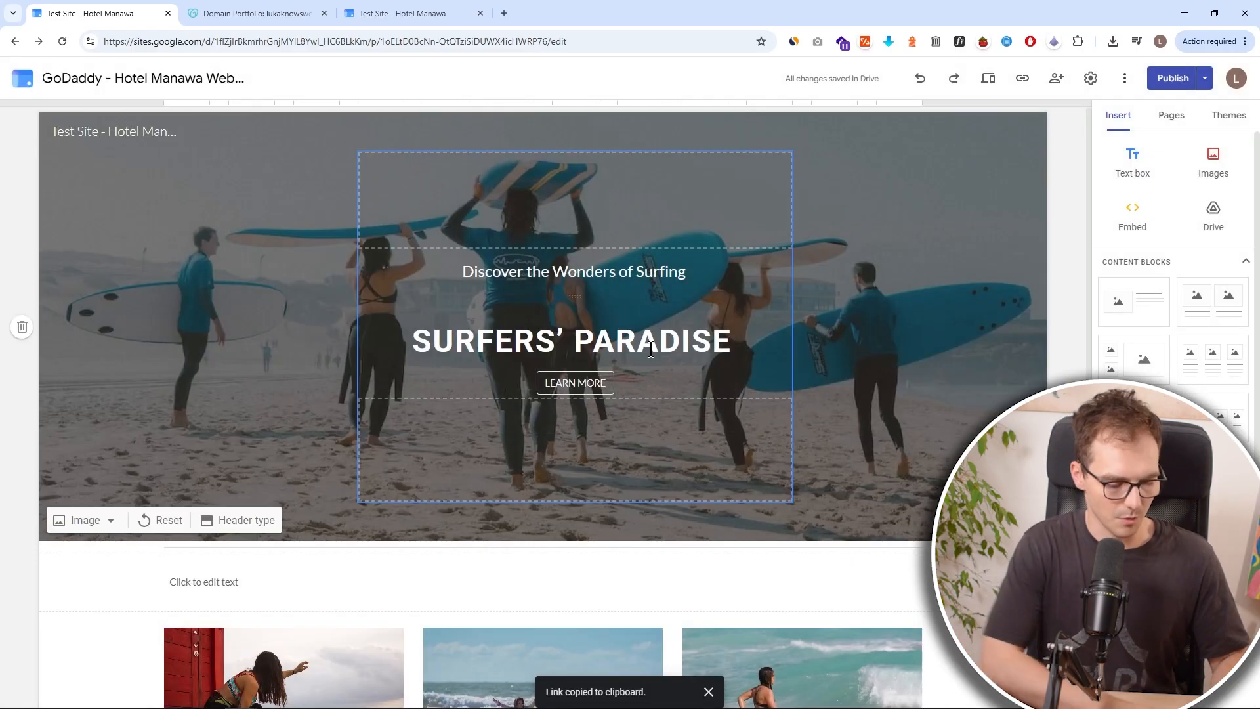
pyautogui.hotkey('ctrl', 'shift', 'n')
pyautogui.hotkey('ctrl', 'v')
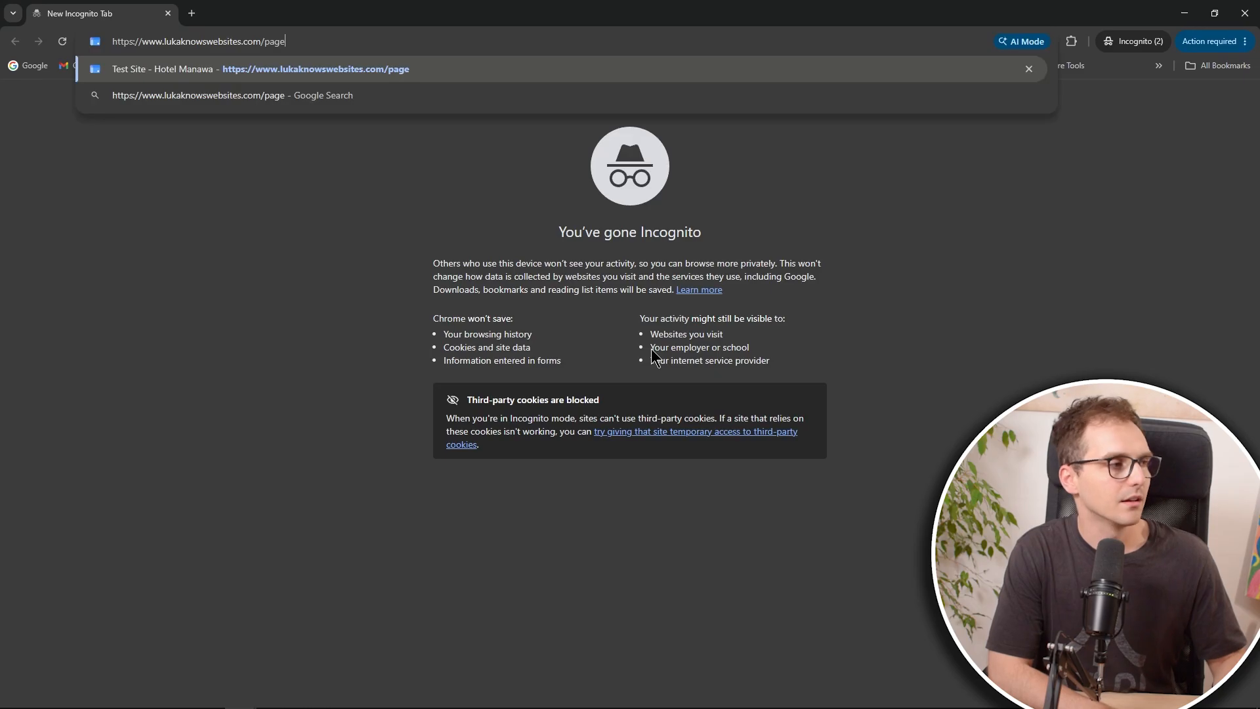
pyautogui.press('Return')
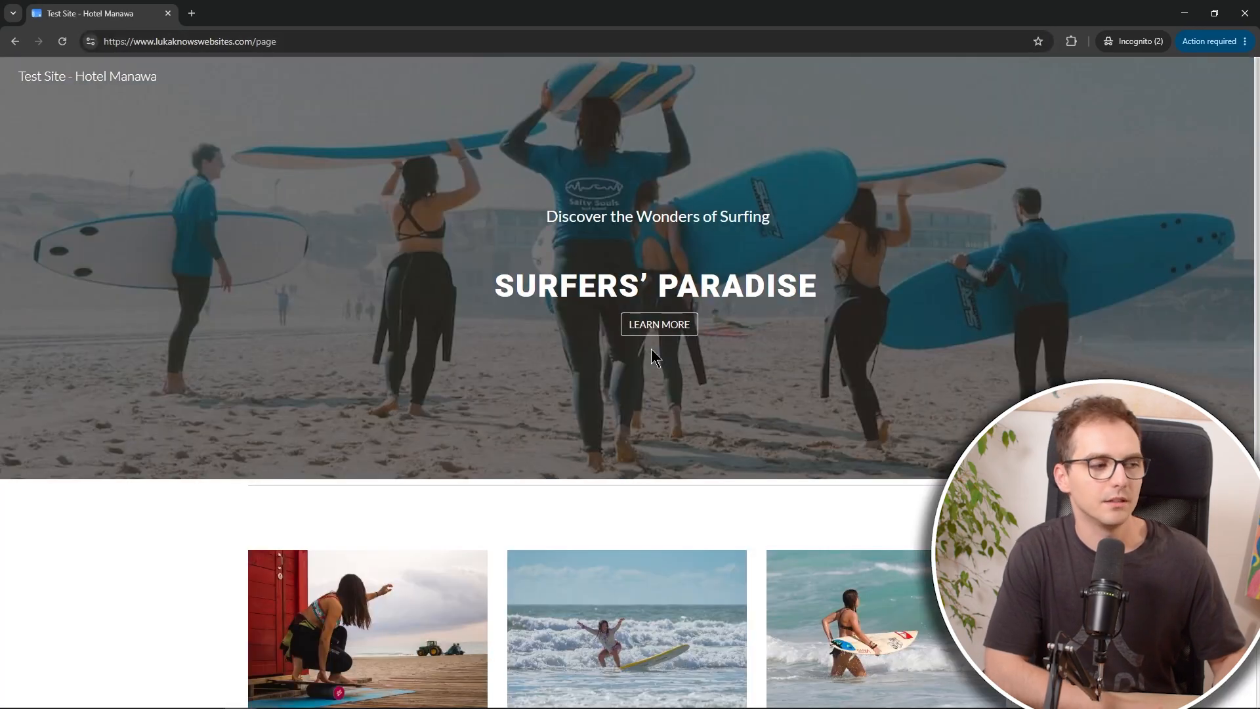